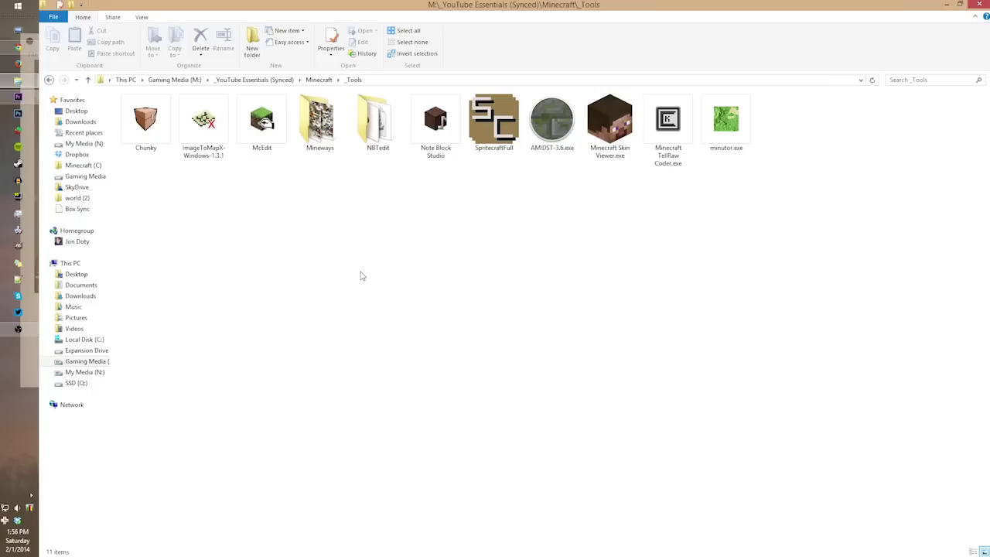
- Launch Chunky from the tools folder and create a new 3D render scene from the selected chunks of UHC Render World
double_click(145, 122)
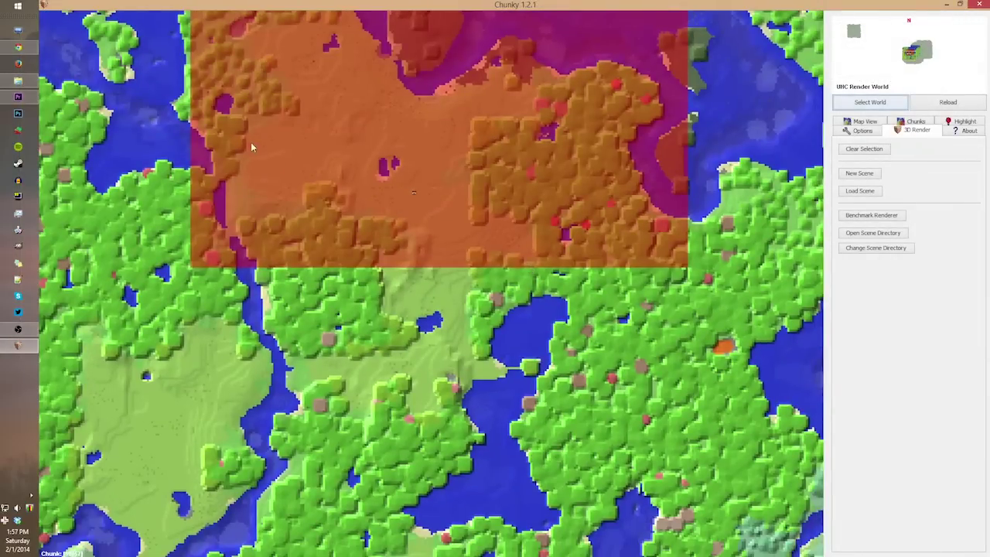
drag(251, 141, 304, 235)
click(872, 175)
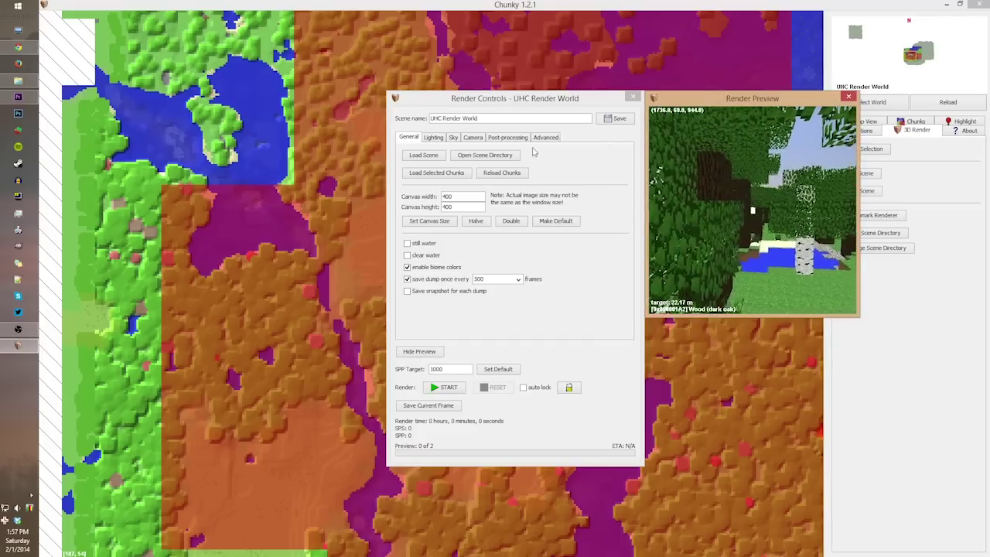
- Reposition the render preview camera from among the trees to a view across the water toward the forest shore
drag(655, 280, 576, 197)
key(s)
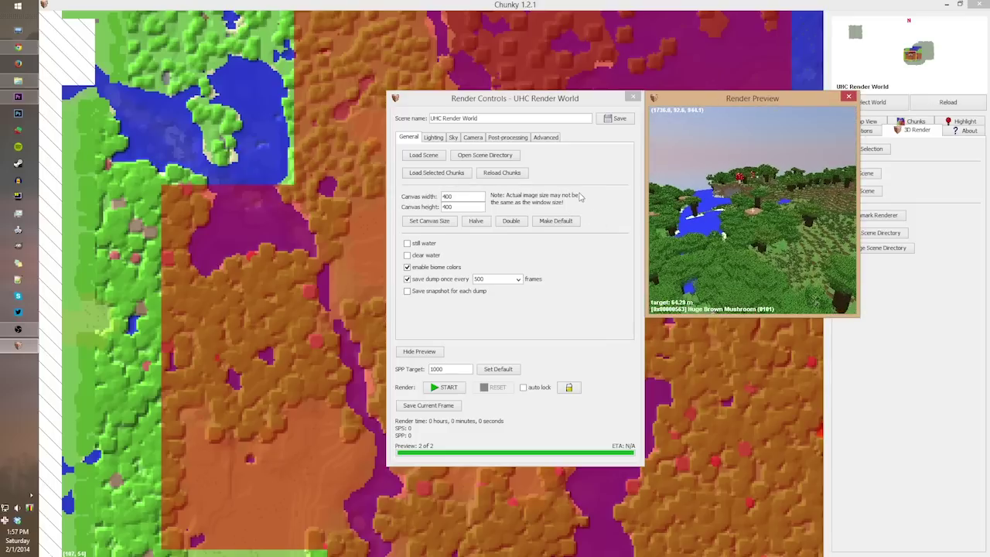
key(w)
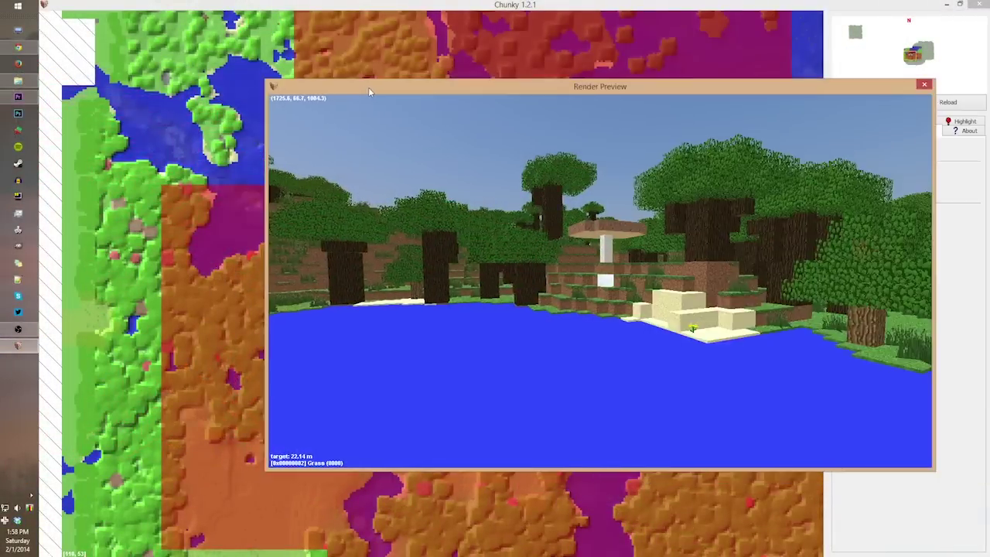
- Arrange the preview and render controls windows, enable clouds in the scene's sky, and raise the cloud height
drag(368, 87, 283, 169)
drag(466, 104, 748, 66)
click(734, 98)
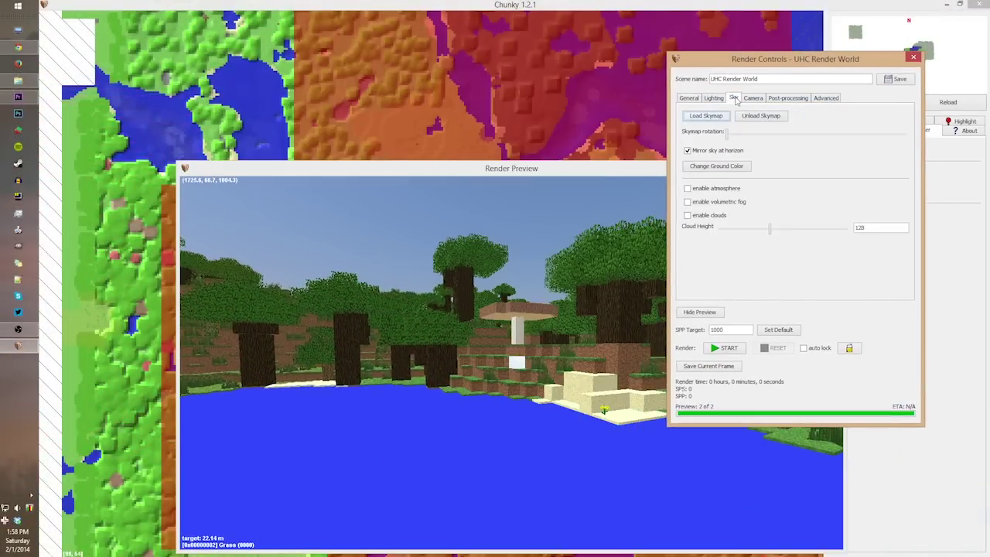
click(688, 215)
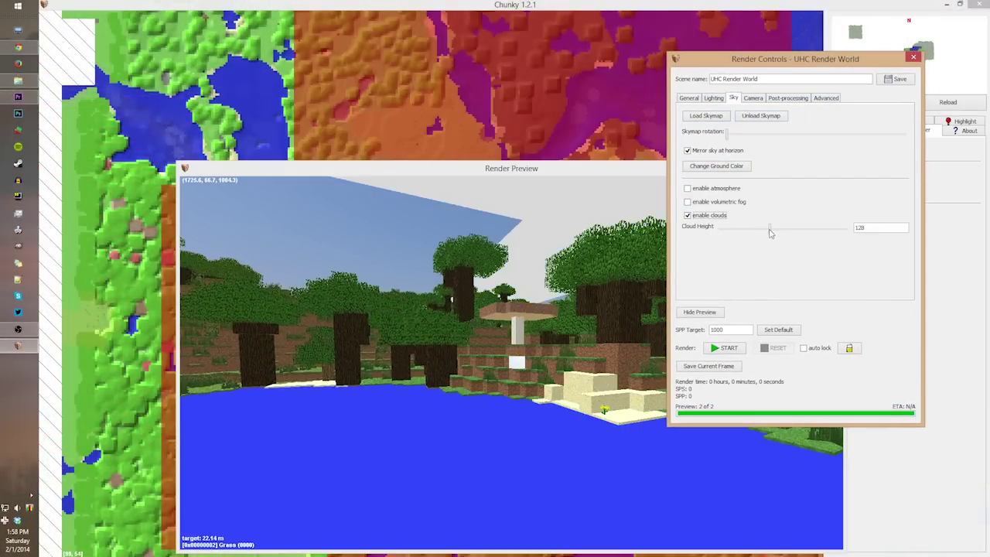
drag(769, 232, 847, 226)
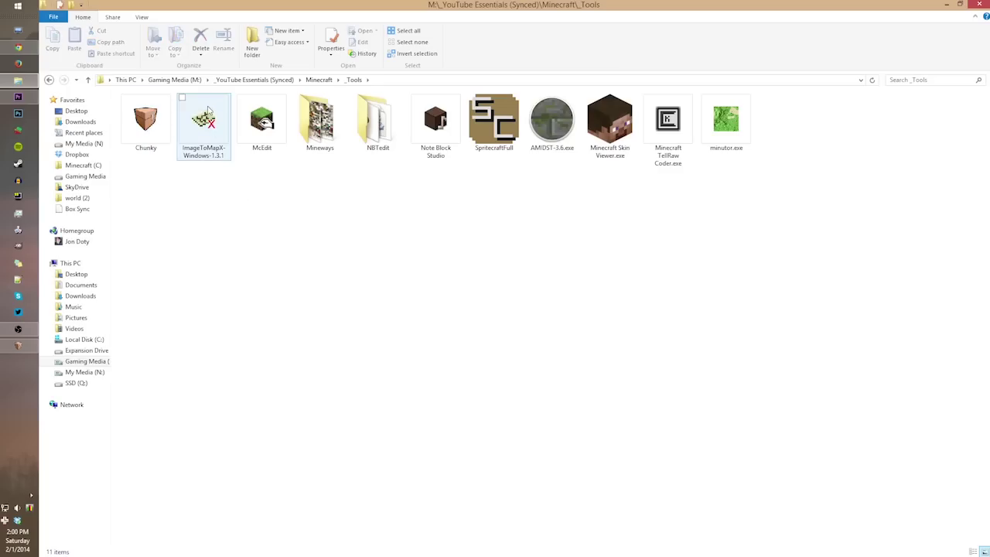
- Launch ImageToMapX from its tools subfolder and open the image 214514v2-max-250x250.png
double_click(207, 116)
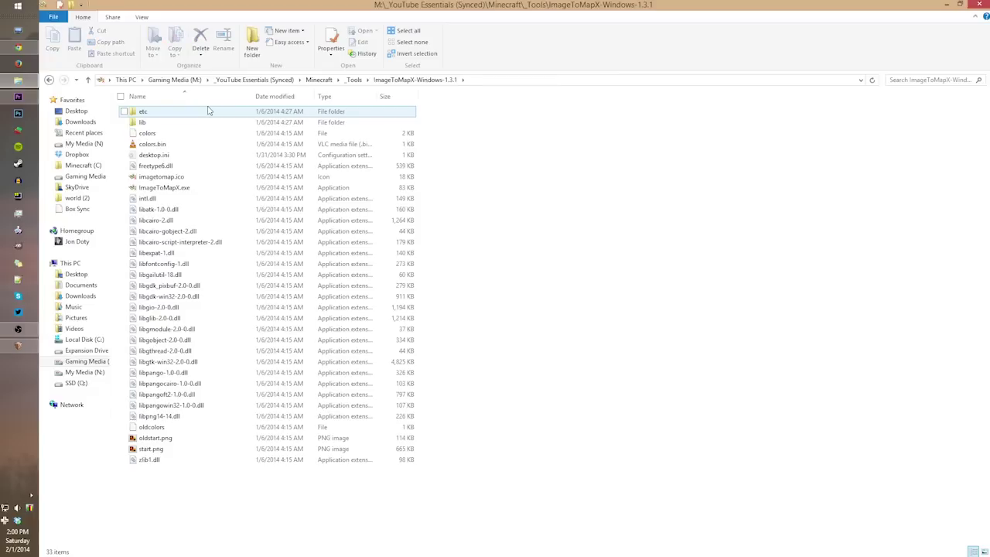
click(176, 187)
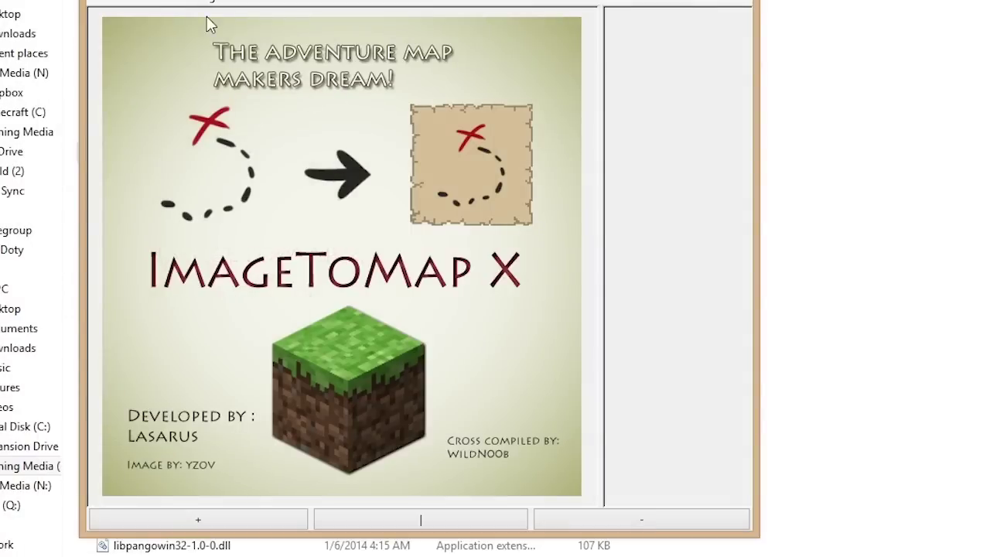
click(108, 2)
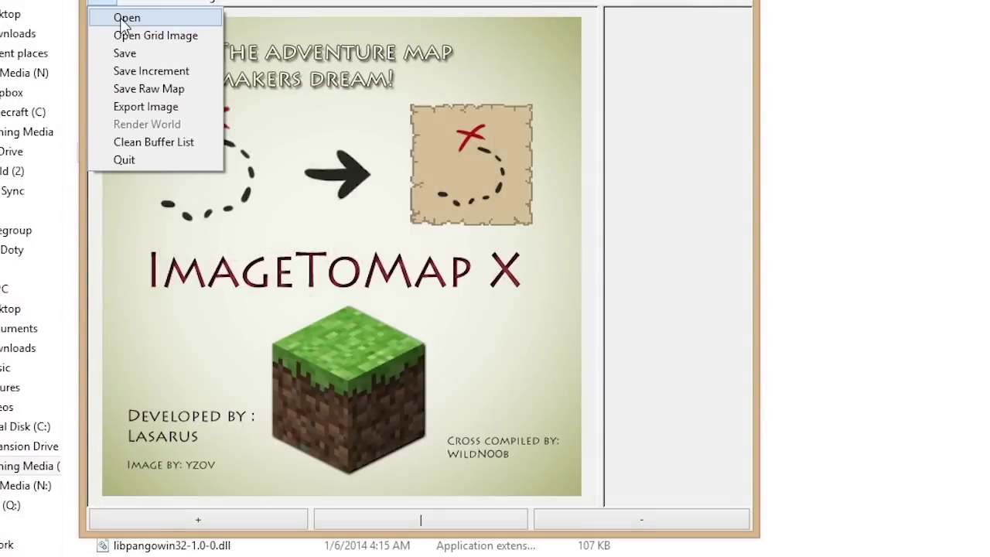
click(124, 23)
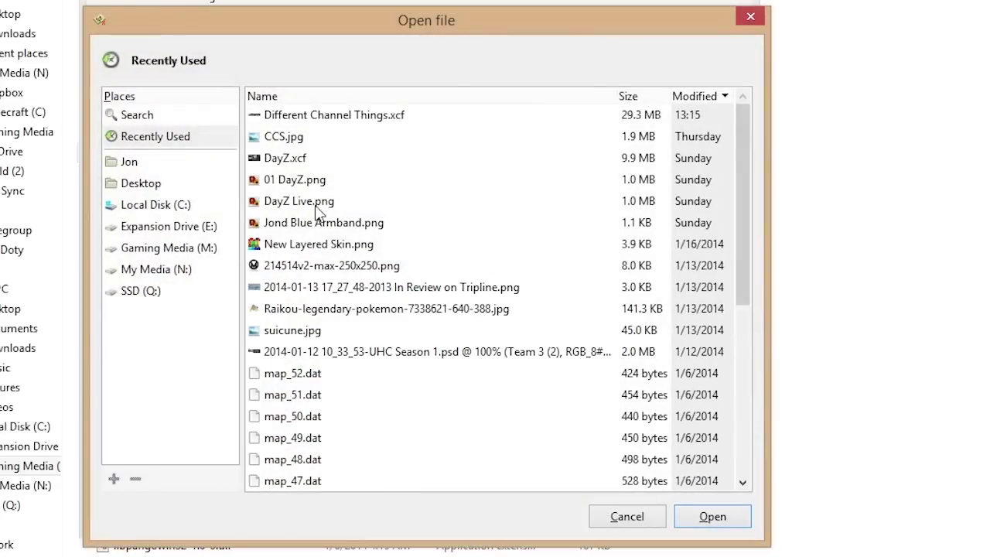
click(317, 266)
click(710, 518)
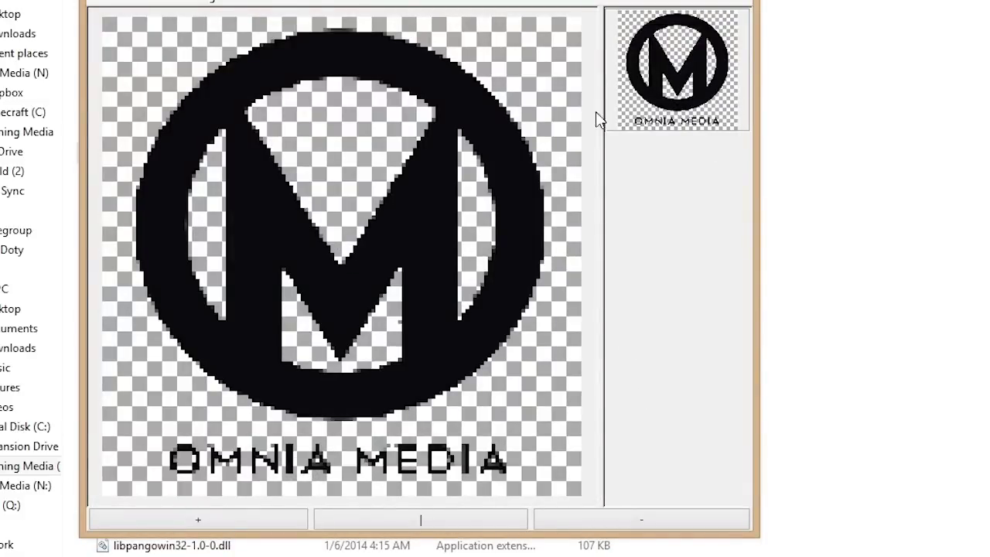
- Open gold59.png as a grid image split 3 wide by 3 high
click(116, 2)
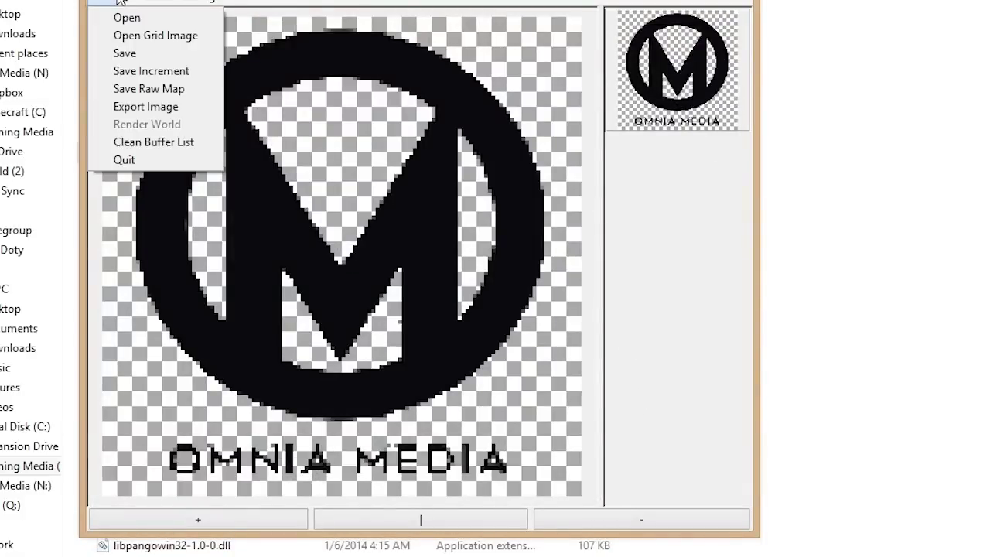
click(126, 40)
scroll(348, 313, down, 1)
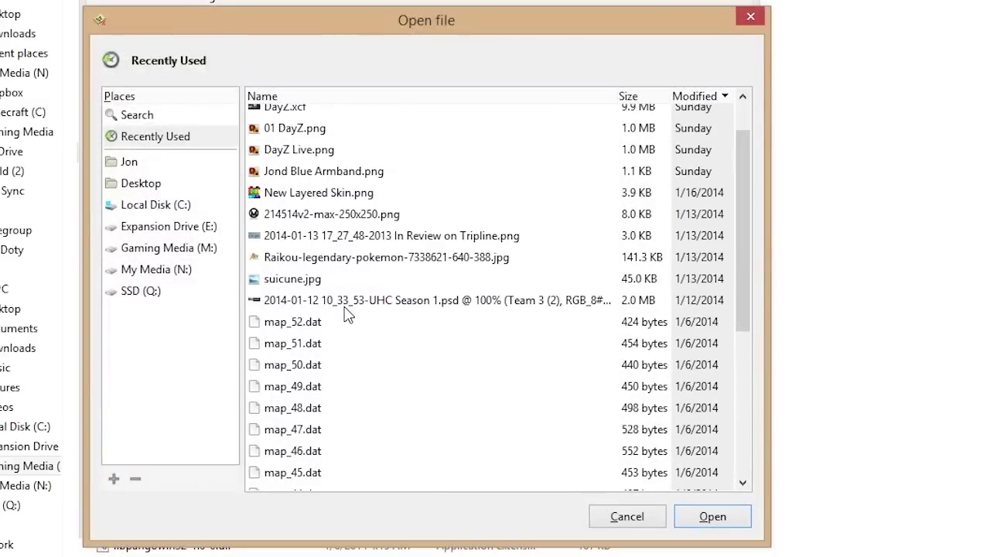
scroll(344, 323, down, 5)
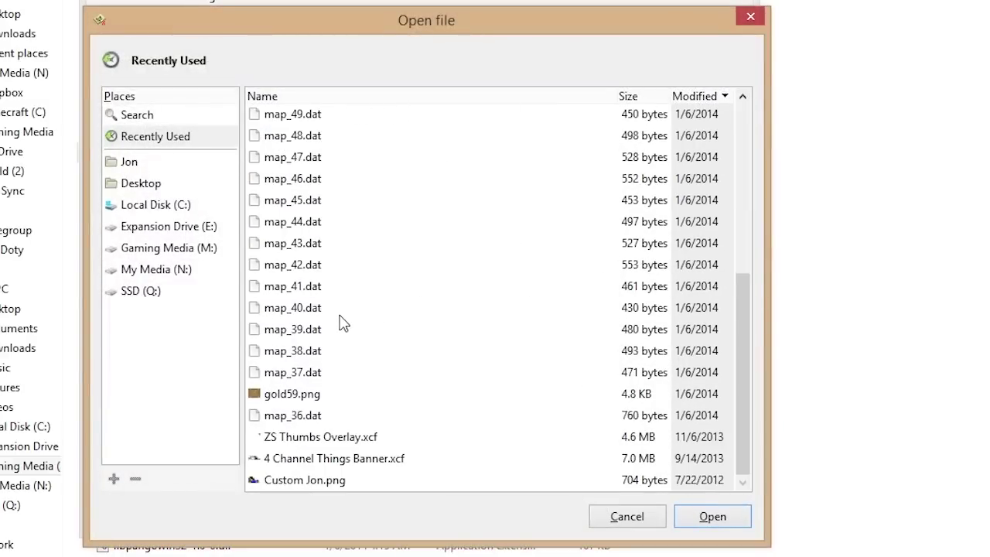
click(304, 400)
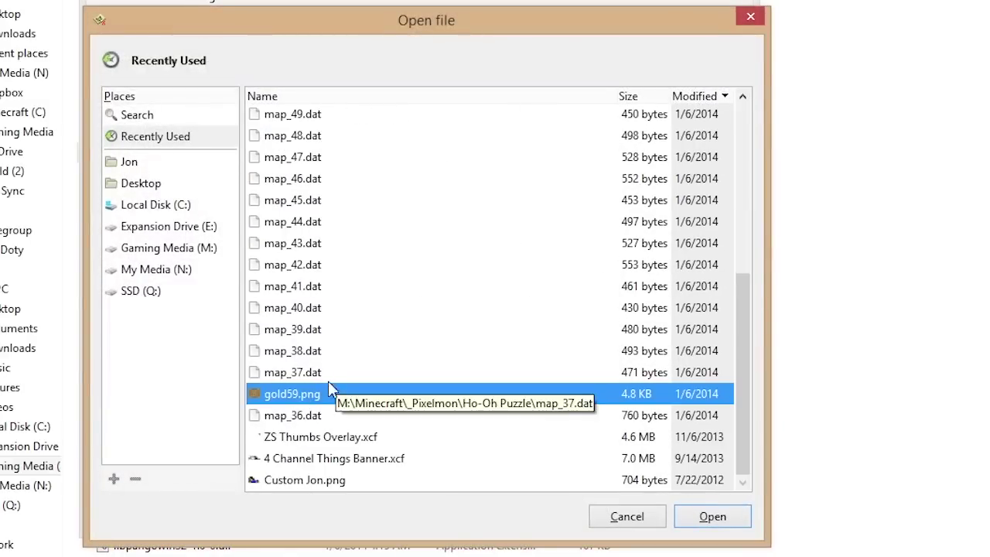
click(699, 515)
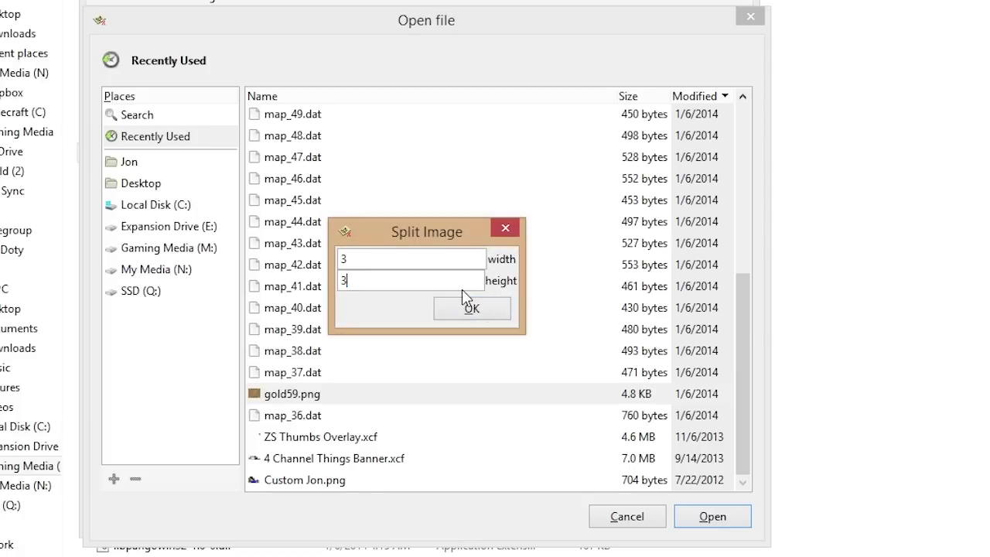
click(488, 308)
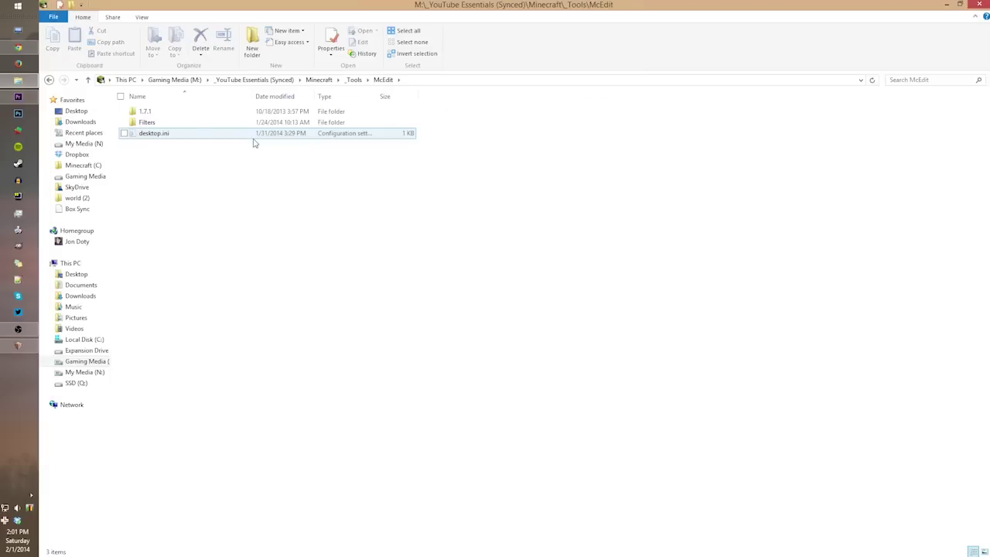
- Launch mcedit.exe from the McEdit 1.7.1 folder and load the Battle Dome 2.0 world
double_click(184, 114)
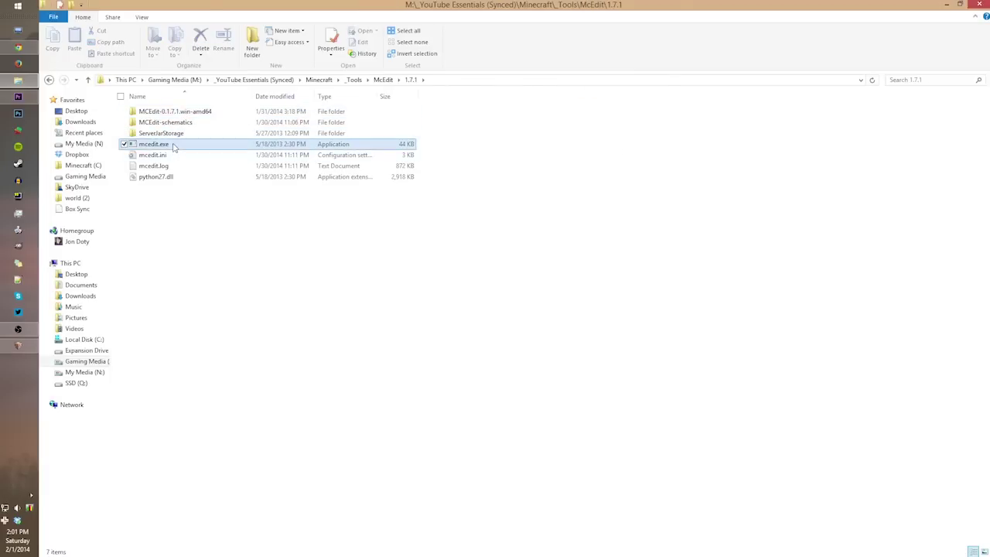
double_click(174, 145)
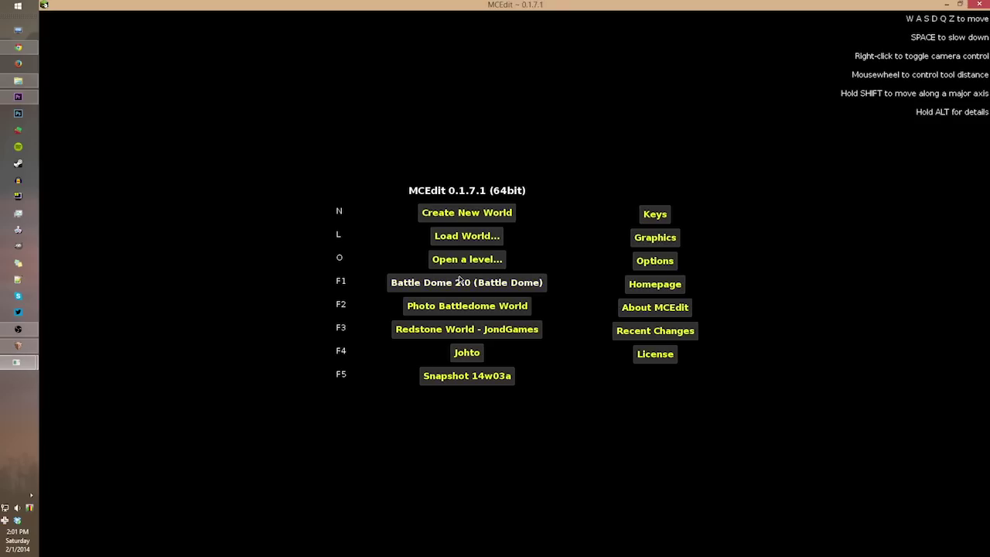
click(459, 282)
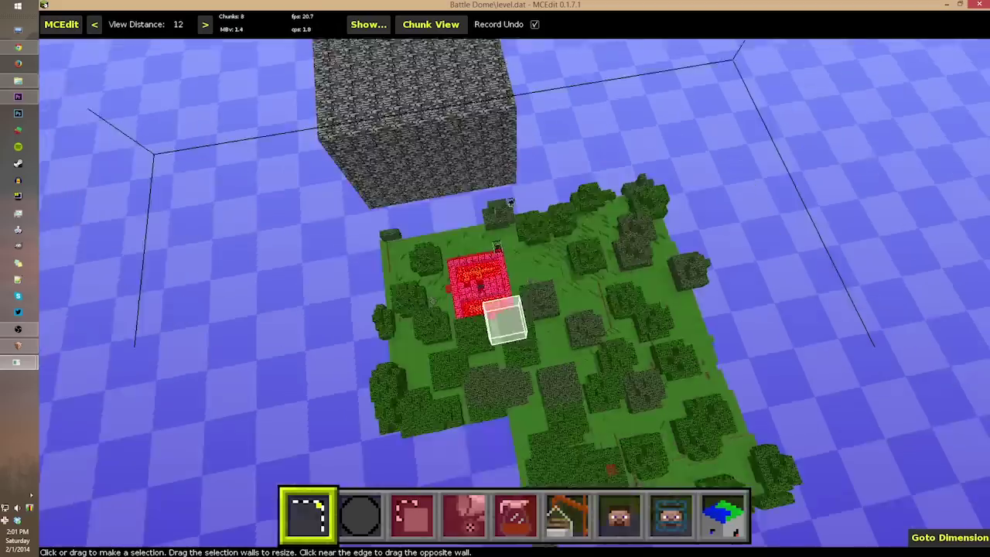
- Select a 15W x 15L x 8H region around the burning lava platform among the trees
key(w)
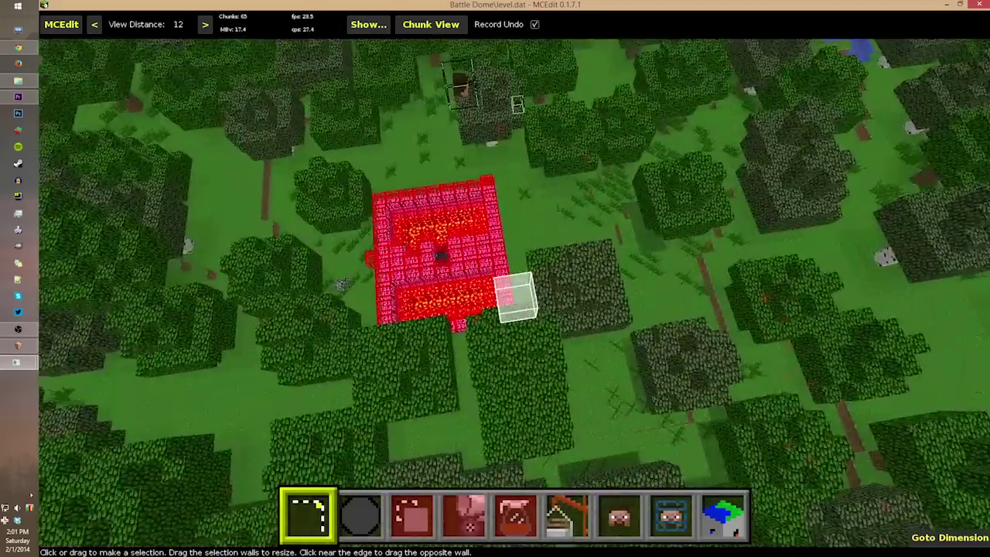
key(w)
click(542, 259)
key(s)
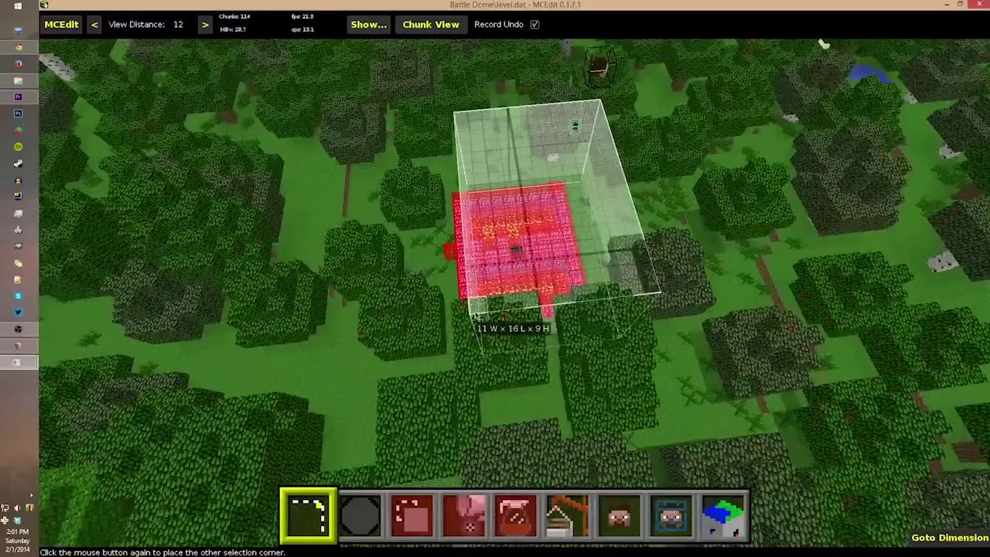
click(412, 304)
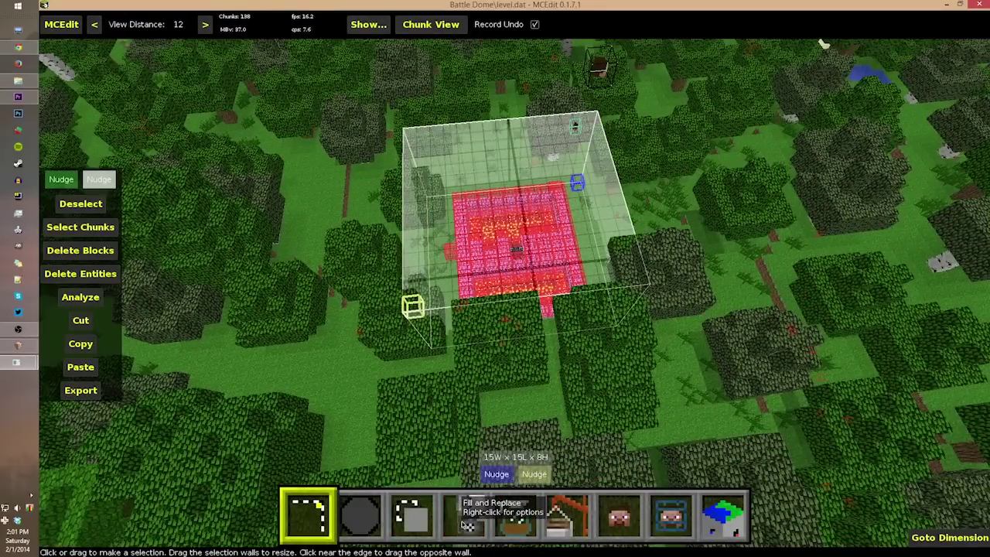
- Replace all Fire blocks with Air inside the selected region
click(466, 525)
text(fire)
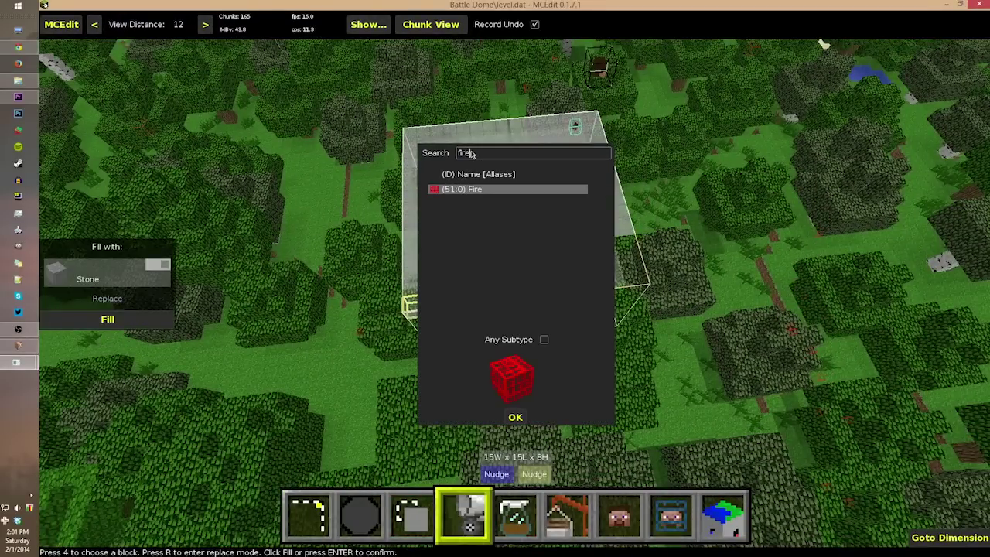
key(Return)
click(107, 298)
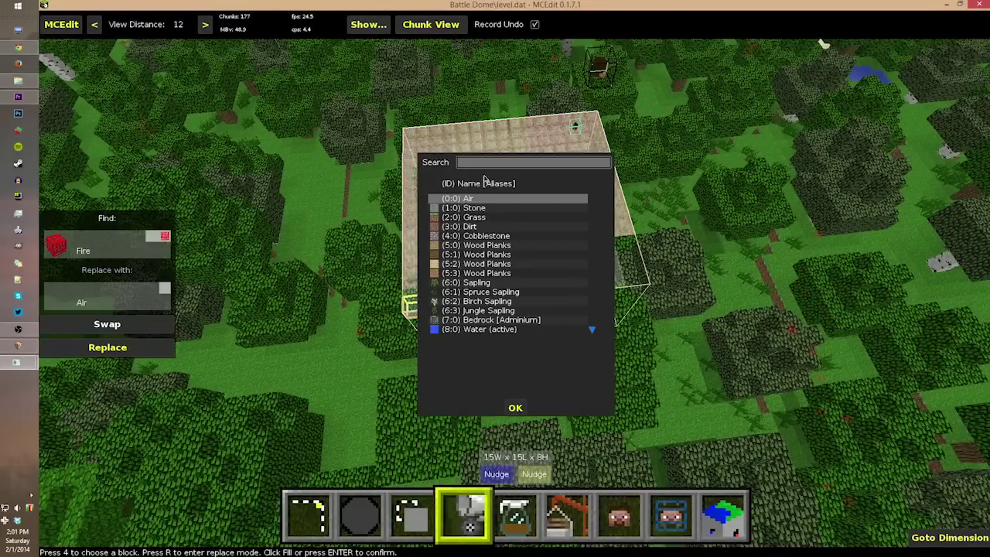
text(air)
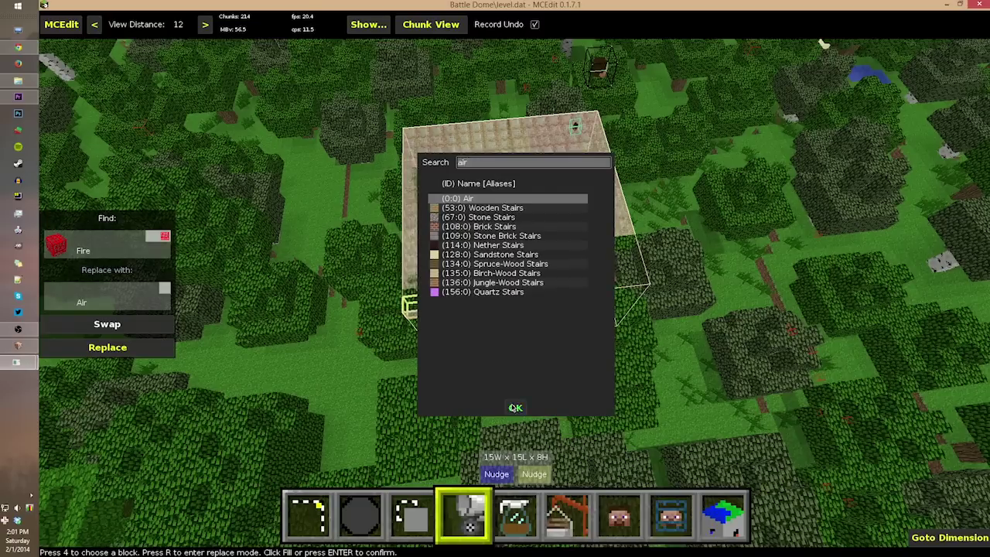
key(Return)
click(107, 347)
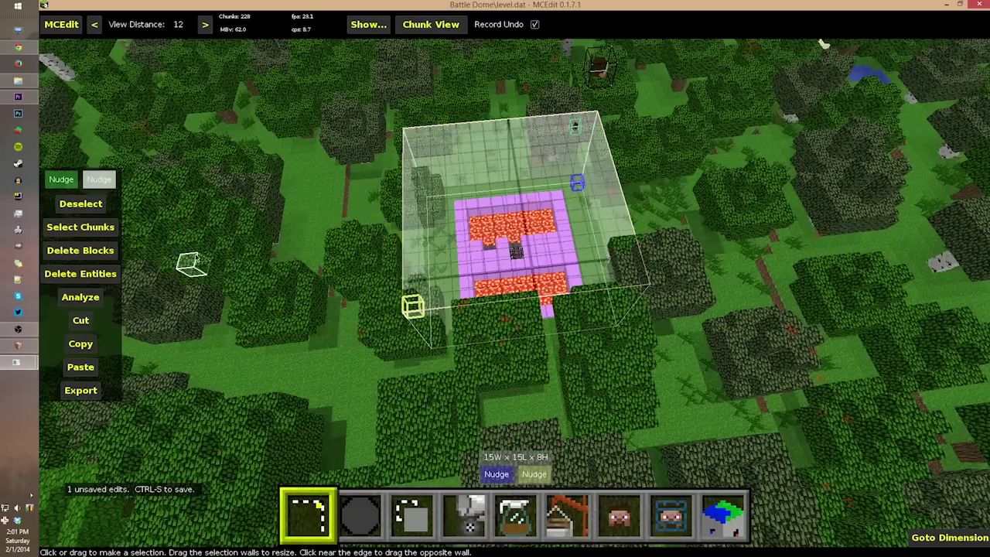
- Clear the selection and select the floating dark stone box corner to corner, 9W x 11L x 6H
click(81, 204)
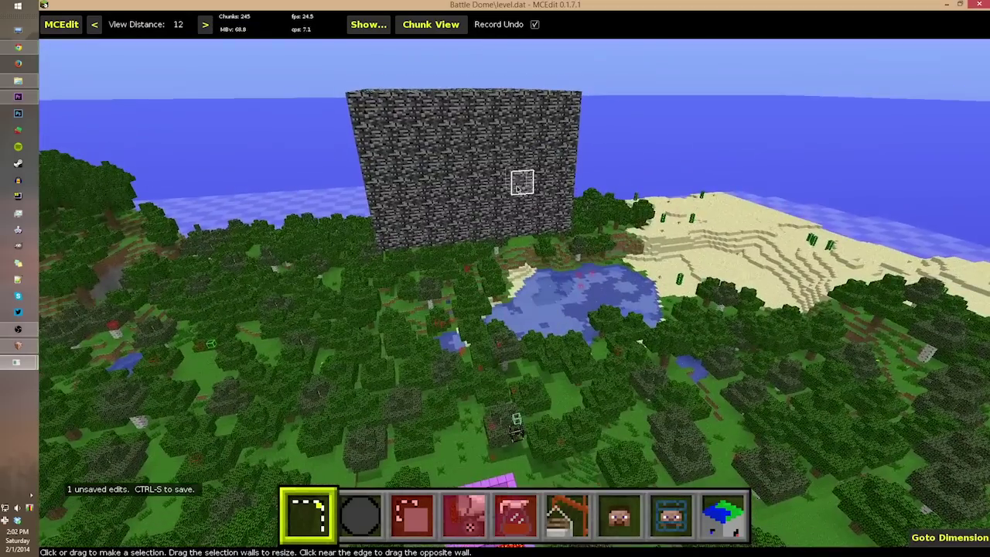
click(559, 215)
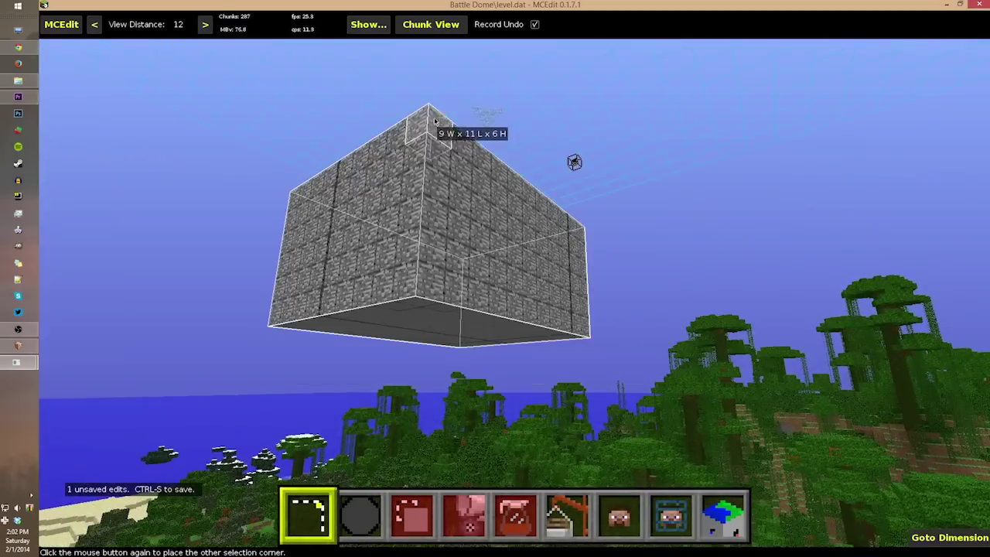
click(575, 162)
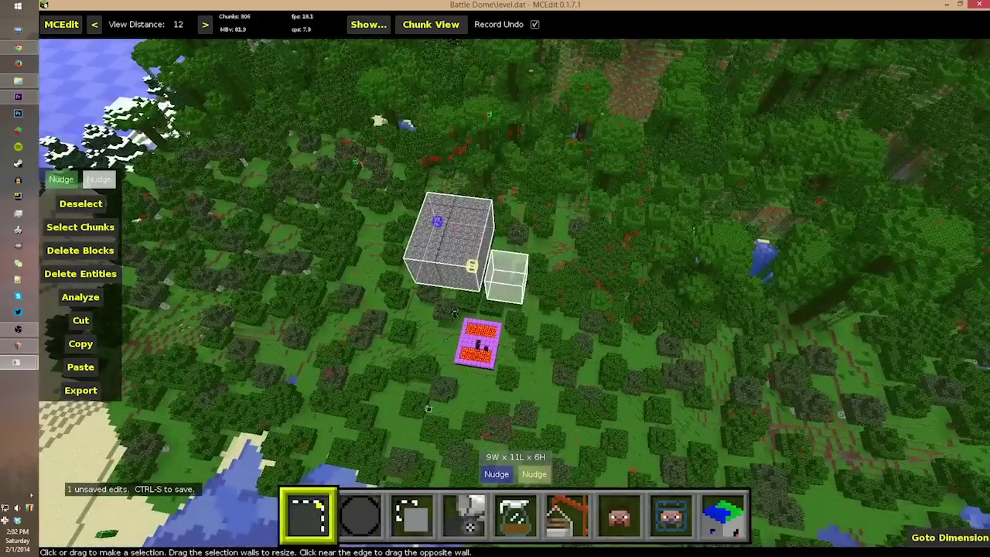
- Copy the selected stone box and save the copy as Battle Dome.schematic in the MCEdit-schematics folder
click(510, 275)
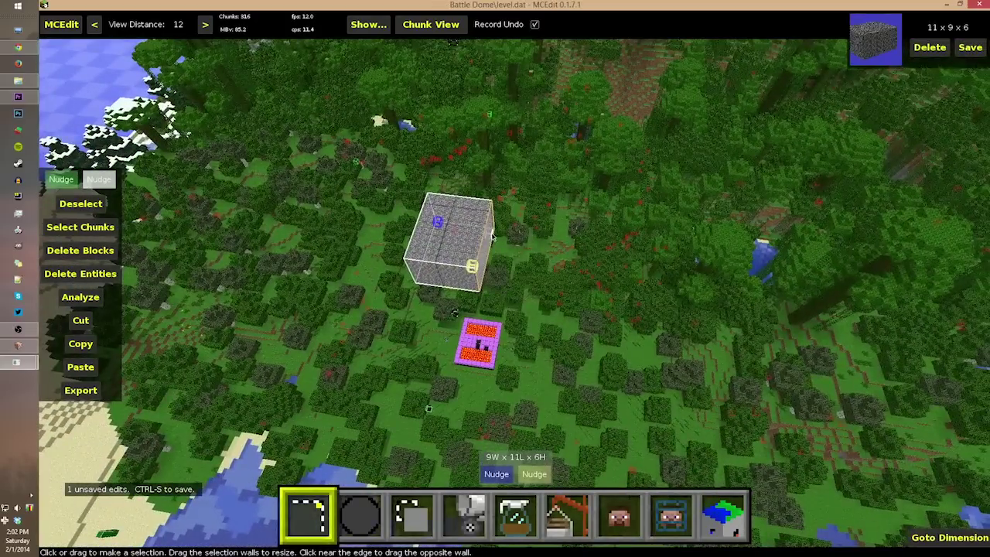
click(969, 47)
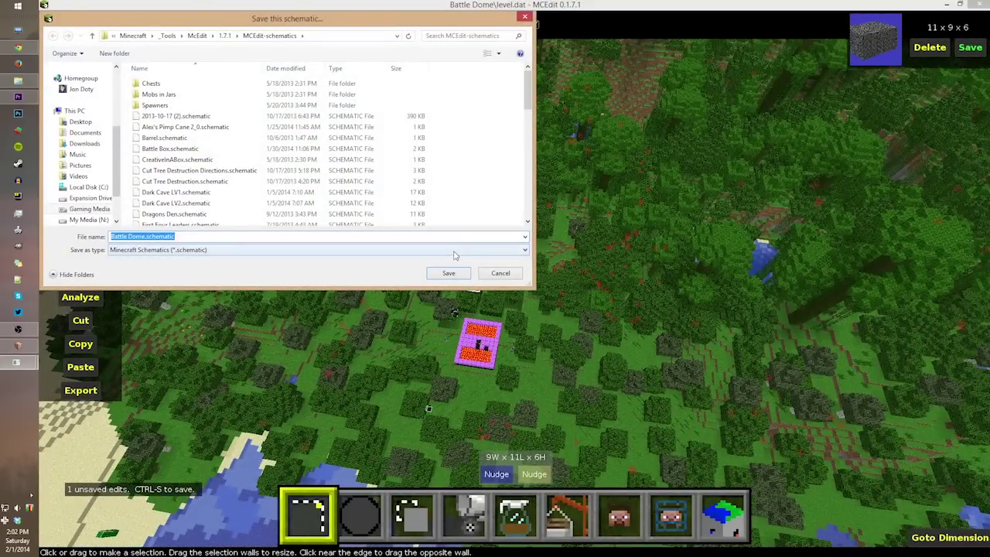
click(449, 272)
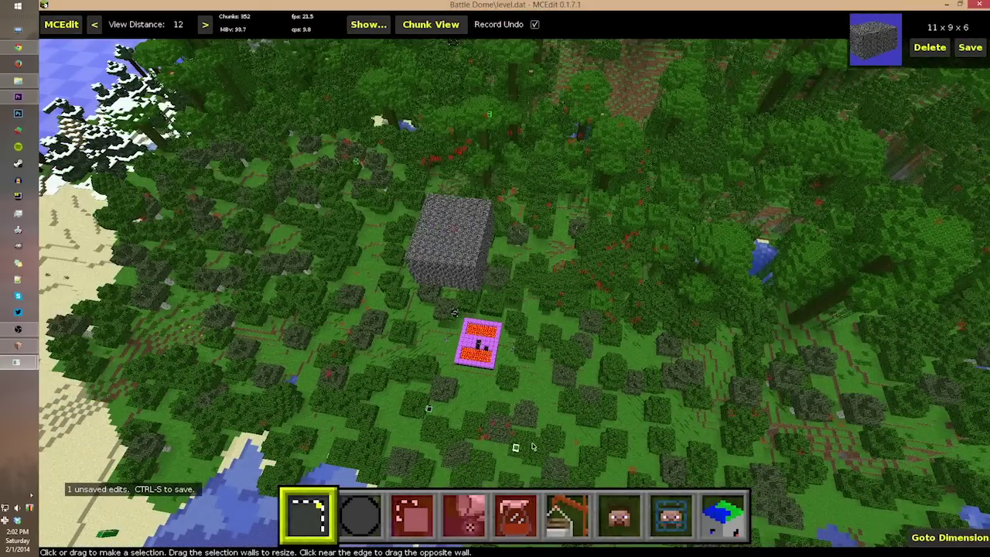
- Select a 32W x 44L x 11H region around the stone box and look through the available filters, including Edit Command Block and Setbiome
drag(475, 375, 487, 387)
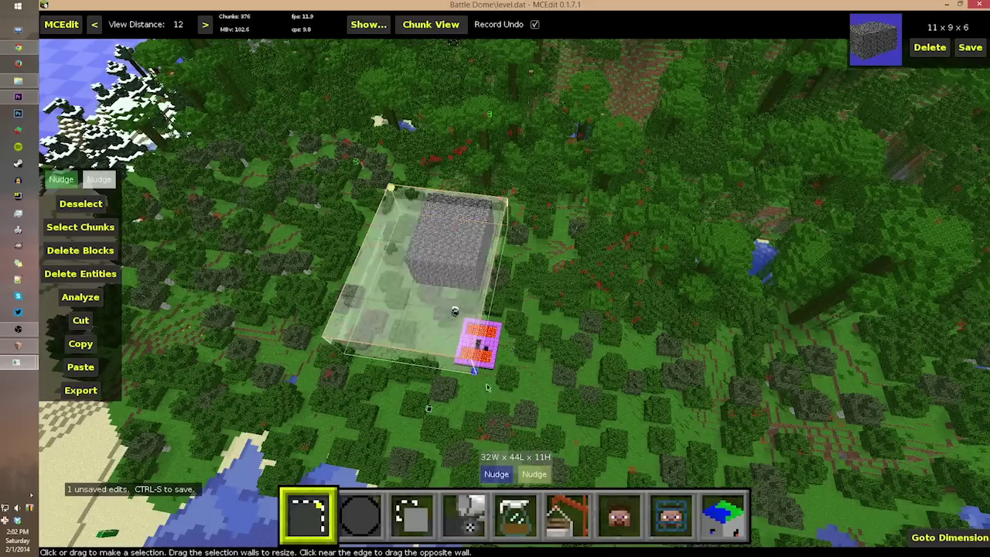
click(515, 514)
click(151, 231)
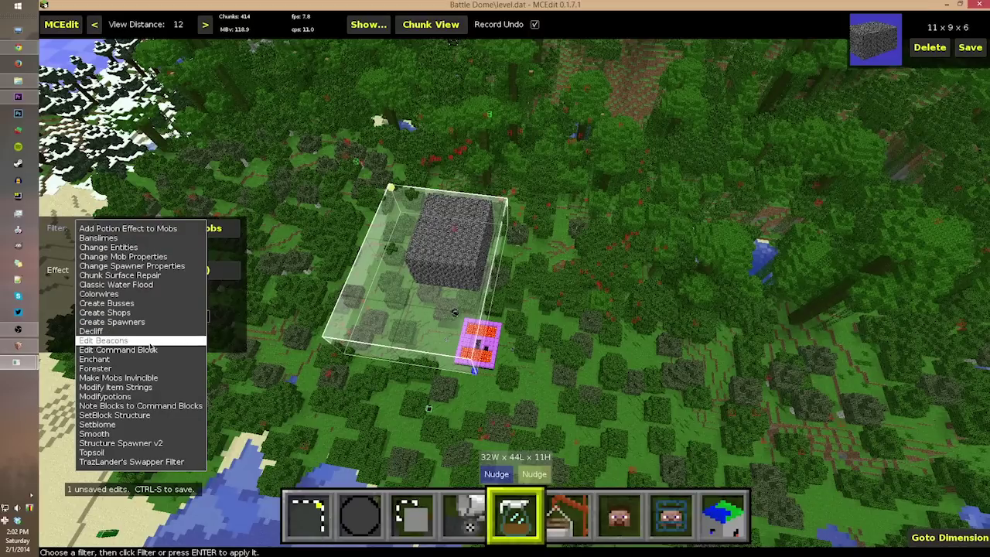
click(151, 347)
click(155, 228)
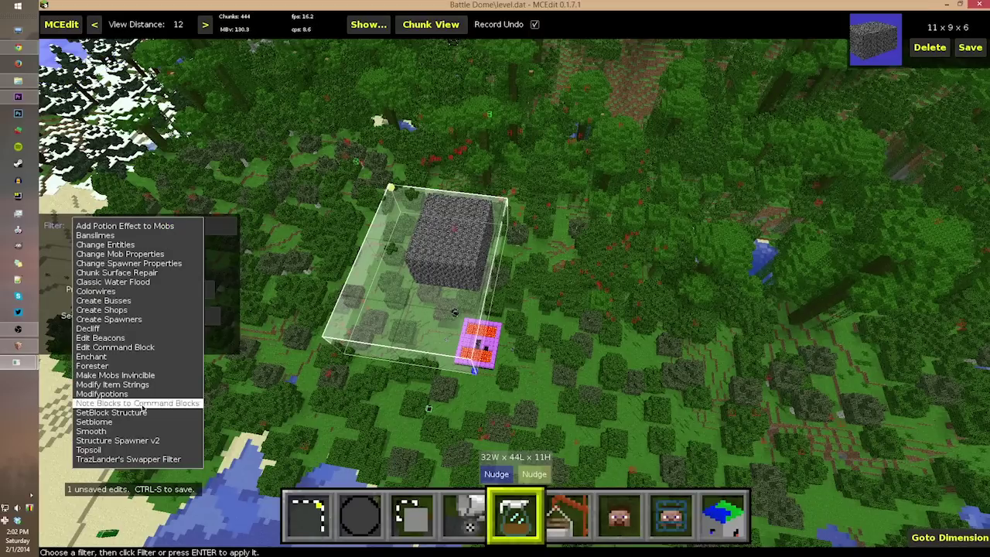
click(139, 422)
click(155, 249)
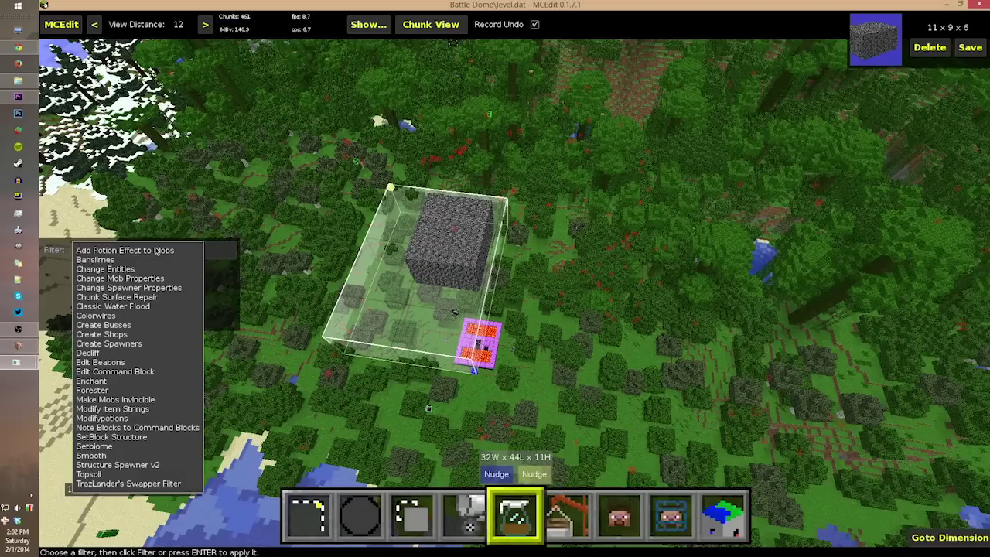
click(155, 321)
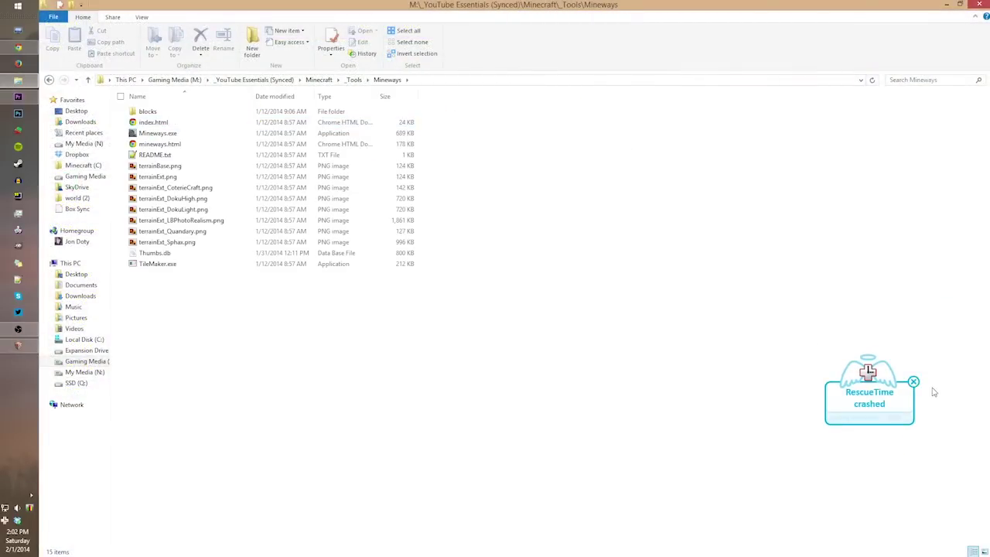
- Launch Mineways.exe from the Mineways folder, open the Battle Dome world and maximize the window
double_click(203, 135)
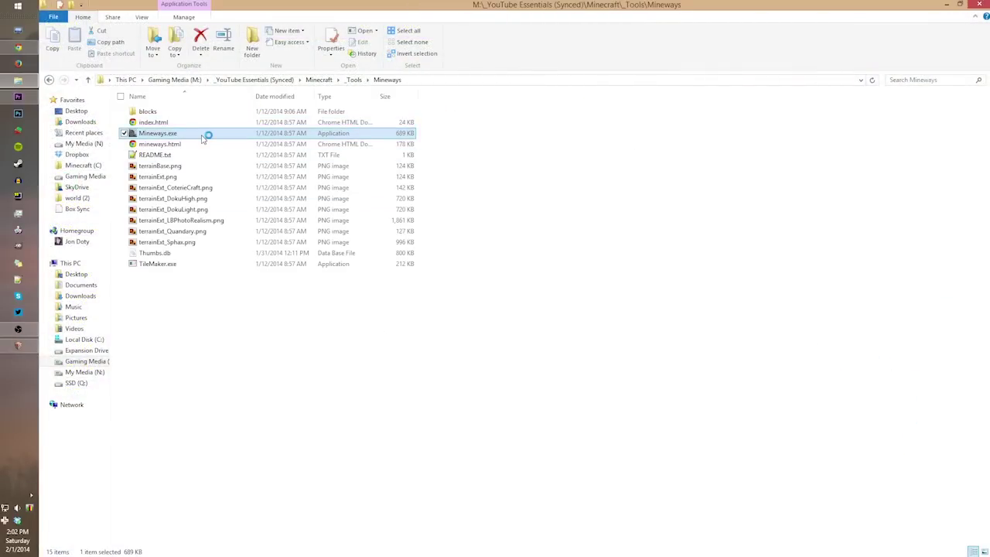
click(172, 141)
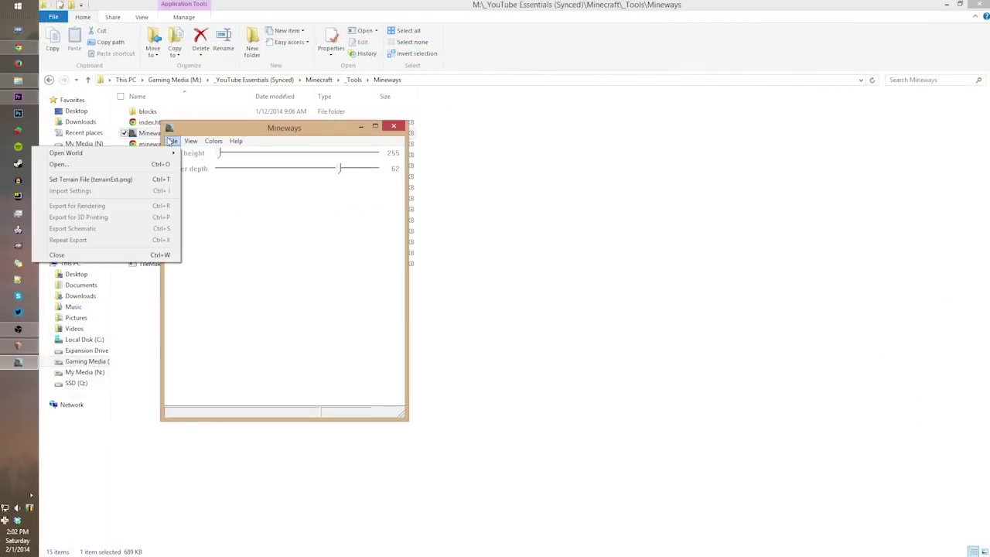
mouse_move(156, 154)
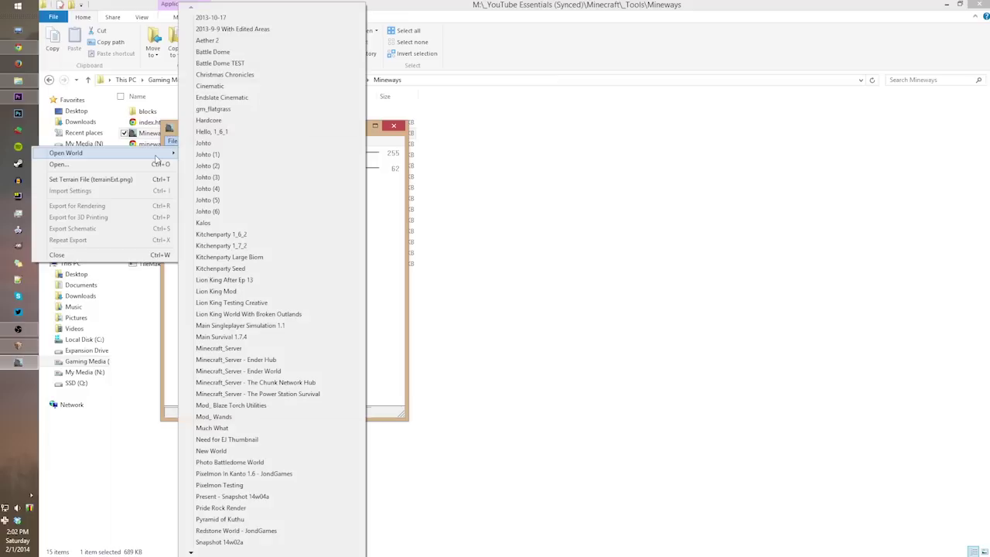
click(251, 53)
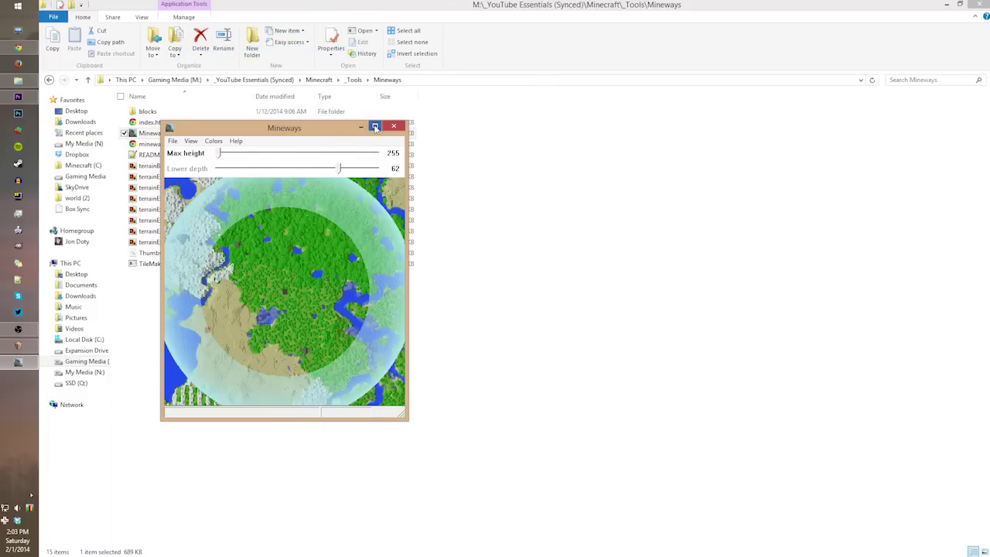
click(374, 126)
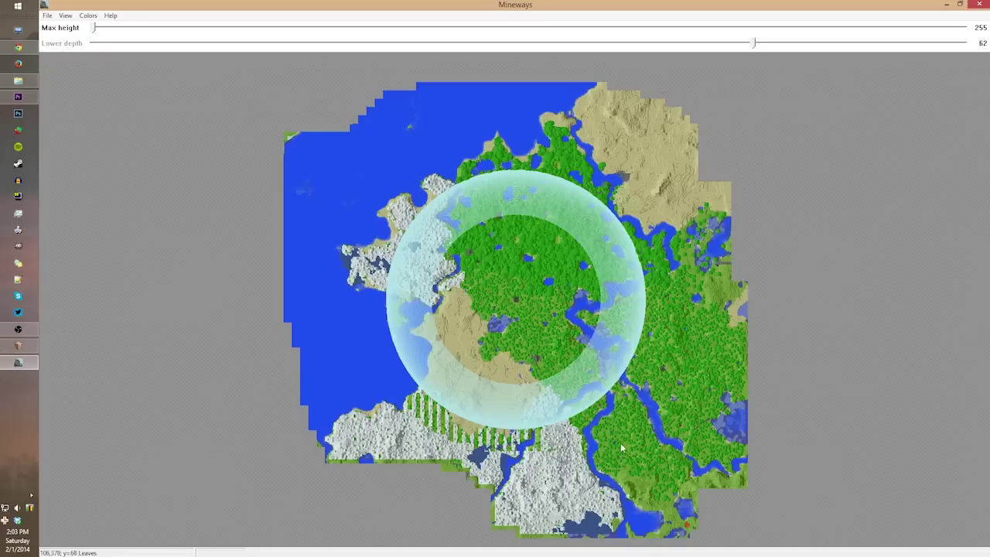
- Select a rectangular map area enclosing the whole dome and jump the map view to spawn
drag(647, 435, 620, 407)
drag(443, 209, 562, 358)
click(599, 351)
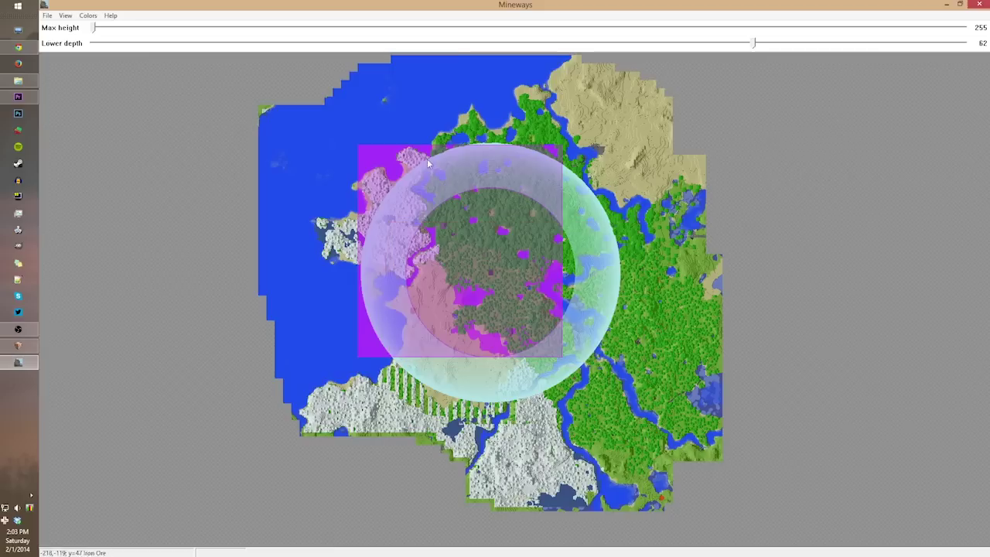
drag(351, 137, 642, 416)
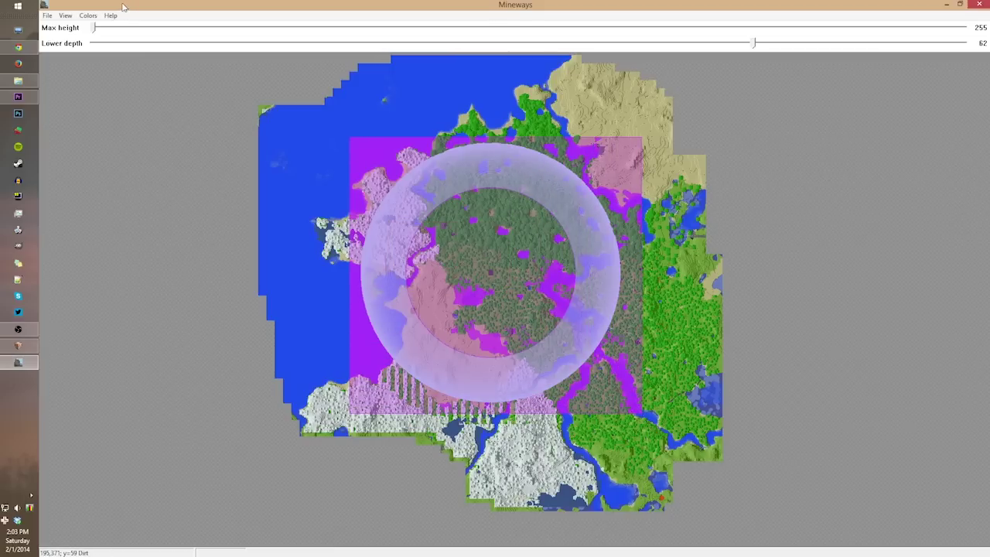
click(66, 16)
click(65, 28)
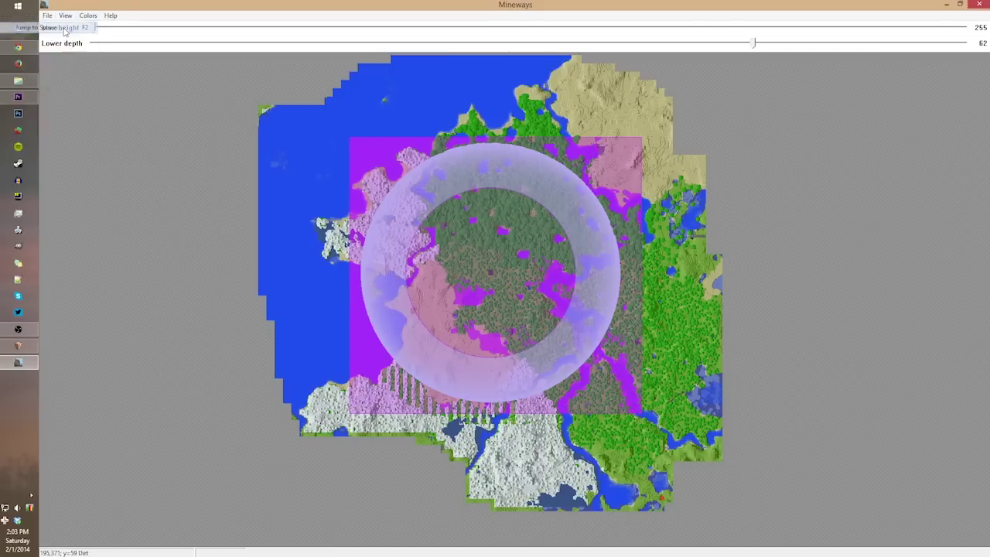
- Export the selected area for rendering as a Wavefront OBJ, absolute, using the existing file name Battle Dome.obj
click(48, 15)
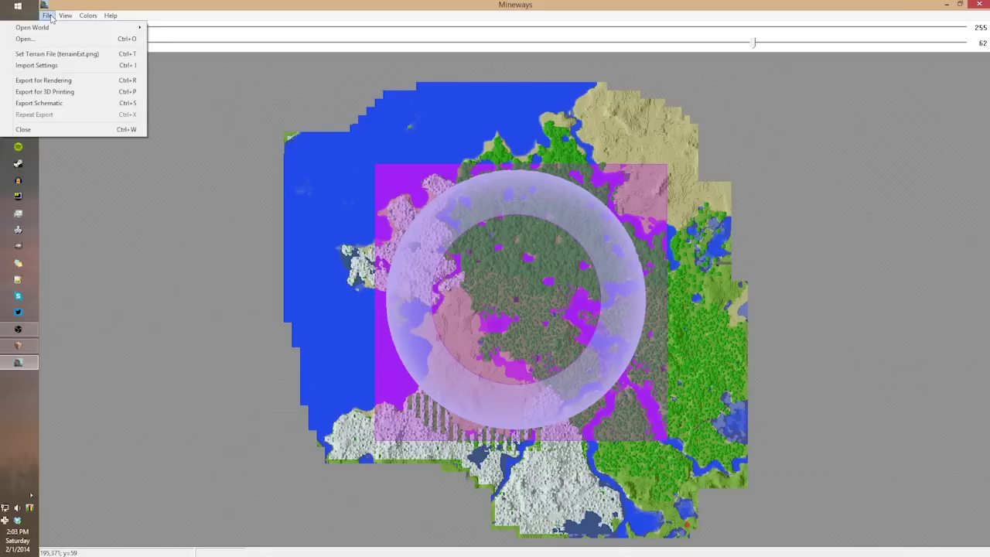
click(65, 81)
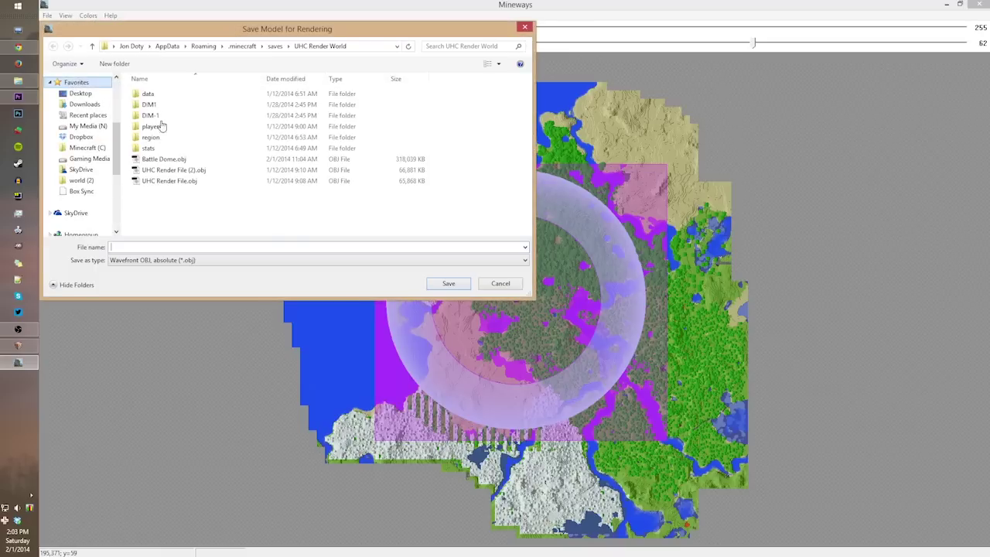
click(171, 159)
click(448, 283)
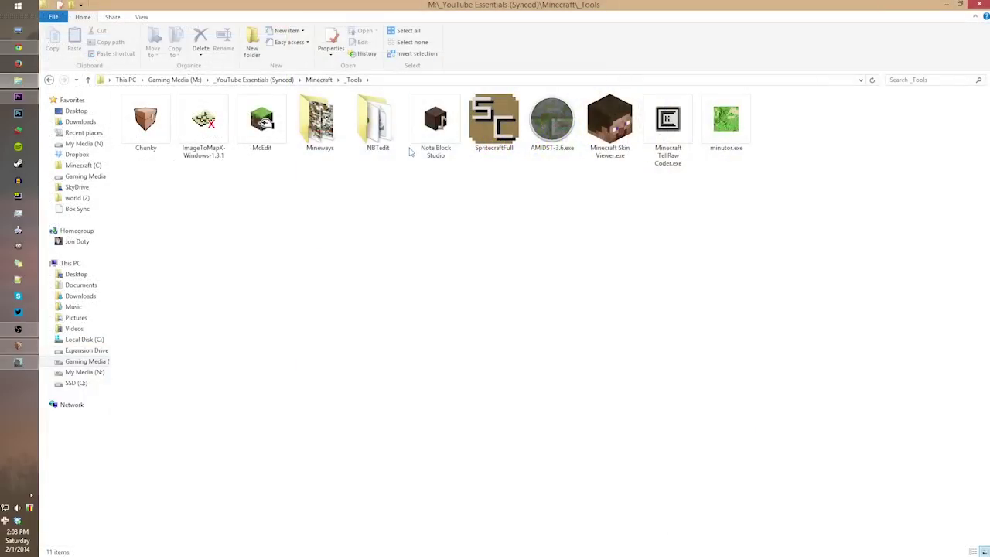
- Open the NBTedit folder in _Tools, launch NBTedit.exe and reposition its window
double_click(377, 122)
click(208, 122)
double_click(208, 122)
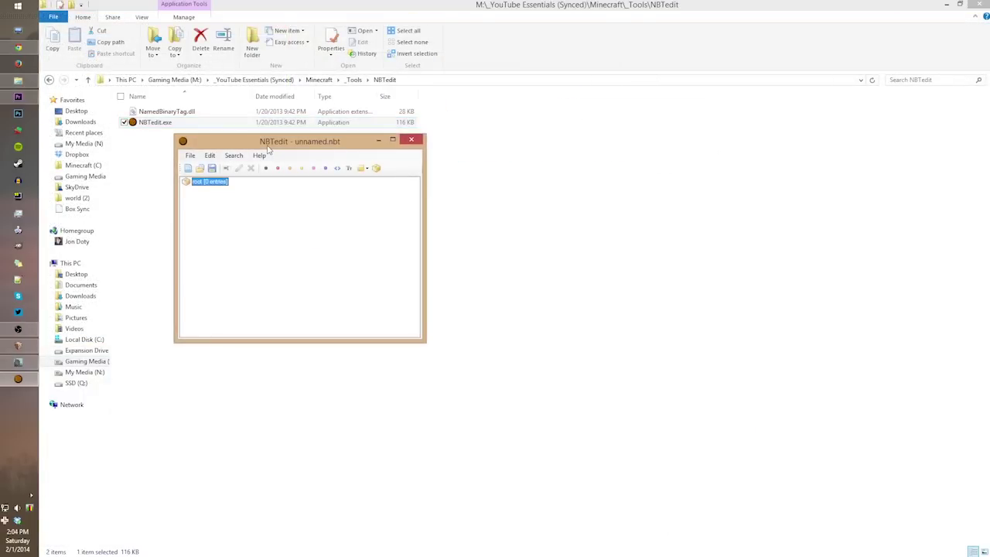
drag(269, 146, 207, 130)
drag(552, 11, 987, 116)
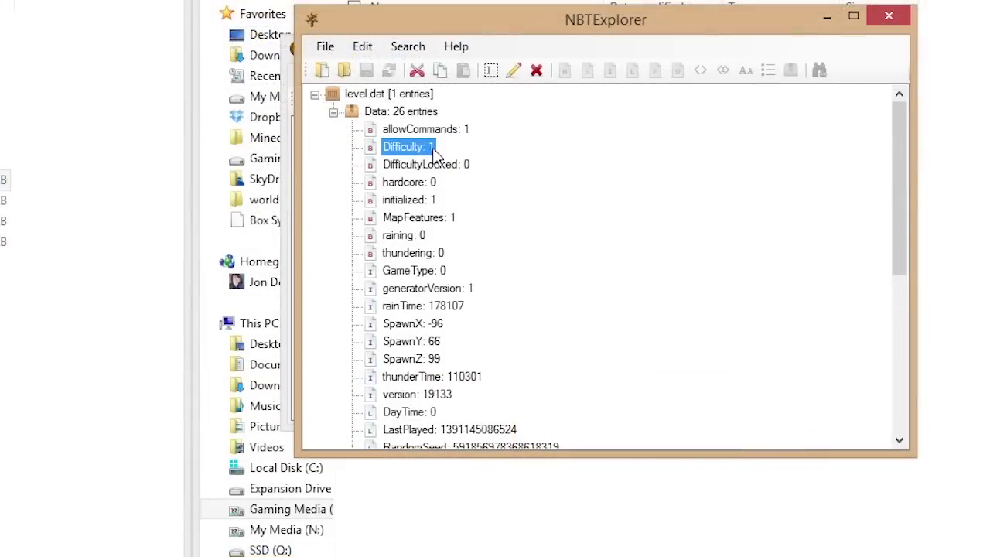
- Examine the level.dat entries in NBTExplorer for hardcore mode, map features, raining, game type, spawn coordinates and game rules
click(436, 185)
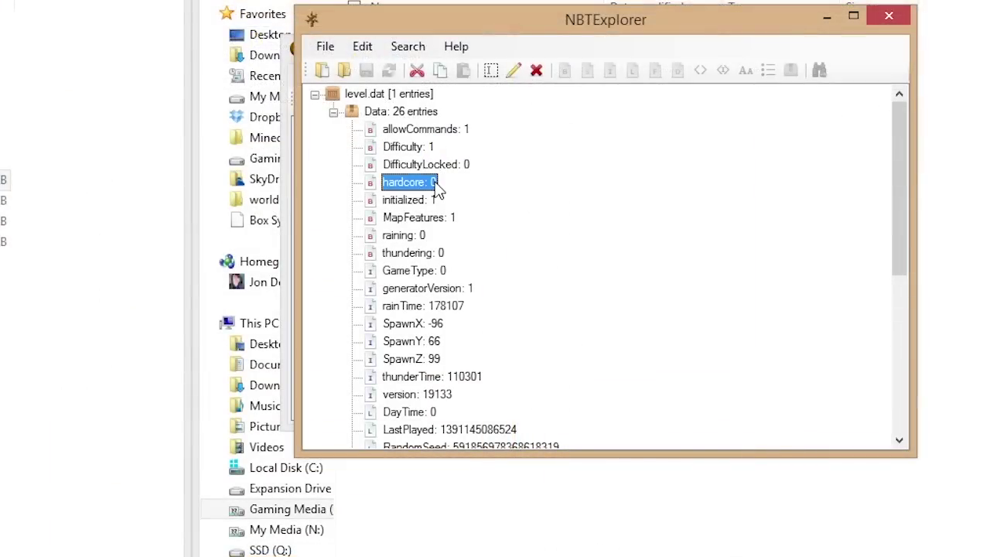
click(435, 200)
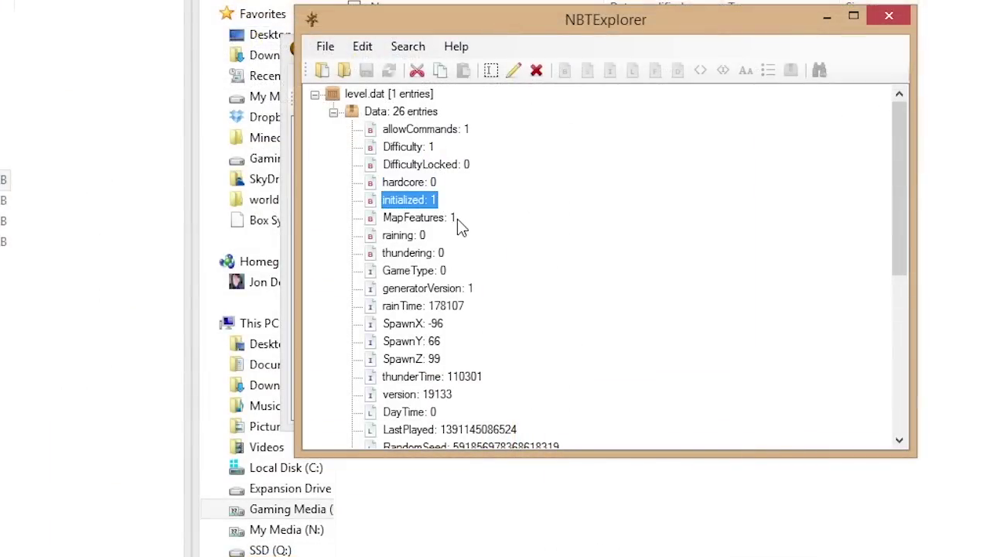
click(456, 221)
click(424, 238)
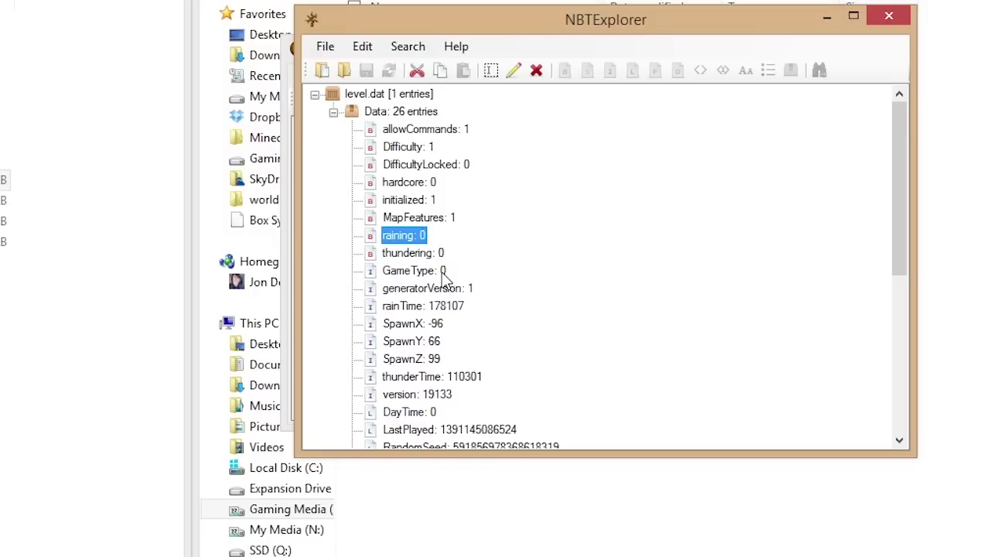
click(445, 274)
scroll(495, 331, down, 3)
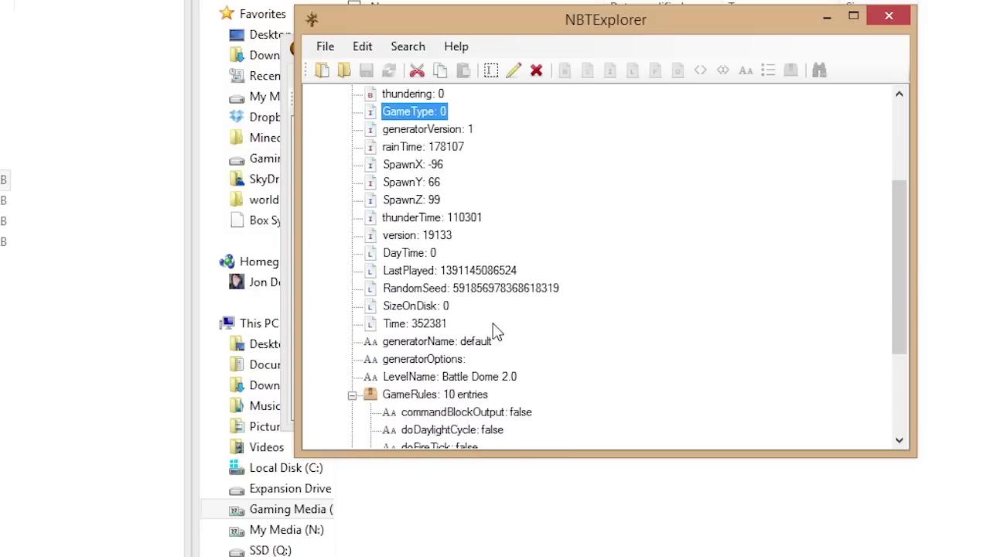
click(444, 164)
click(442, 182)
click(443, 201)
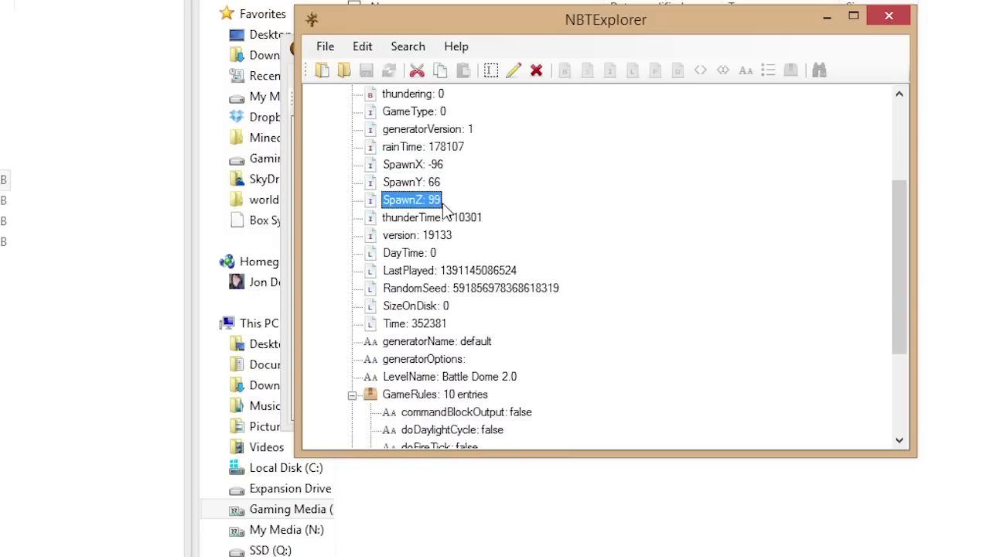
scroll(537, 288, down, 3)
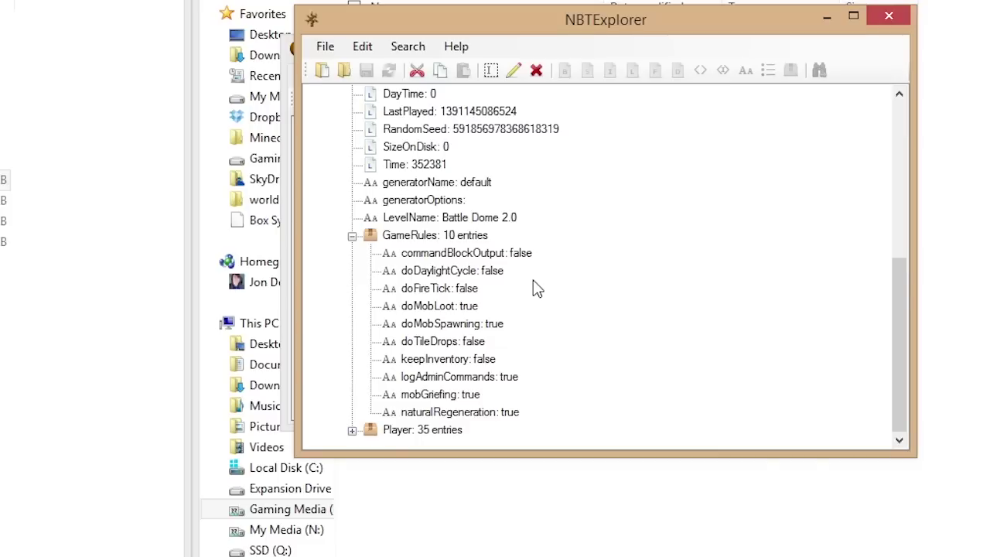
scroll(524, 270, up, 3)
scroll(510, 280, down, 3)
- Expand the Player data and its Inventory list, and inspect the first five item entries
click(352, 429)
scroll(352, 429, down, 12)
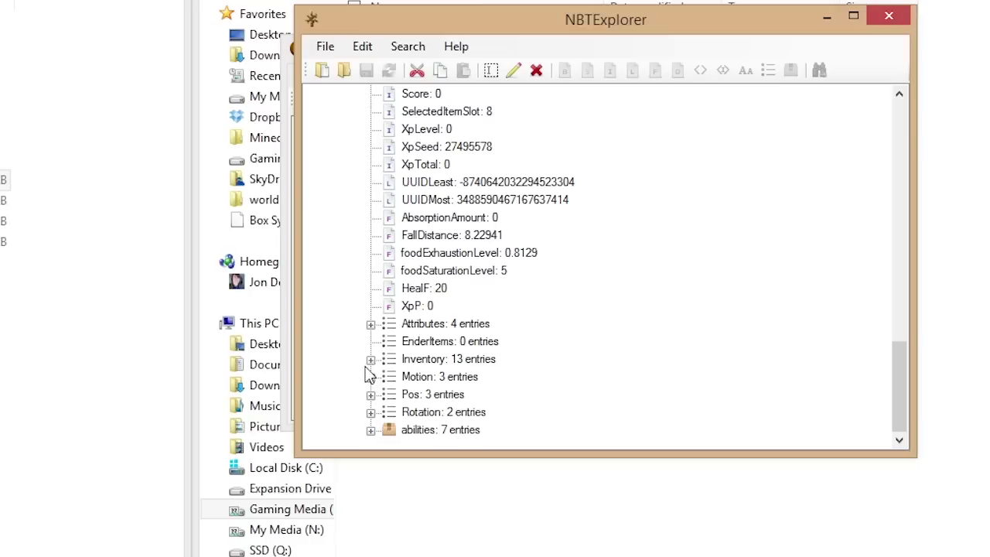
click(370, 360)
scroll(379, 356, down, 2)
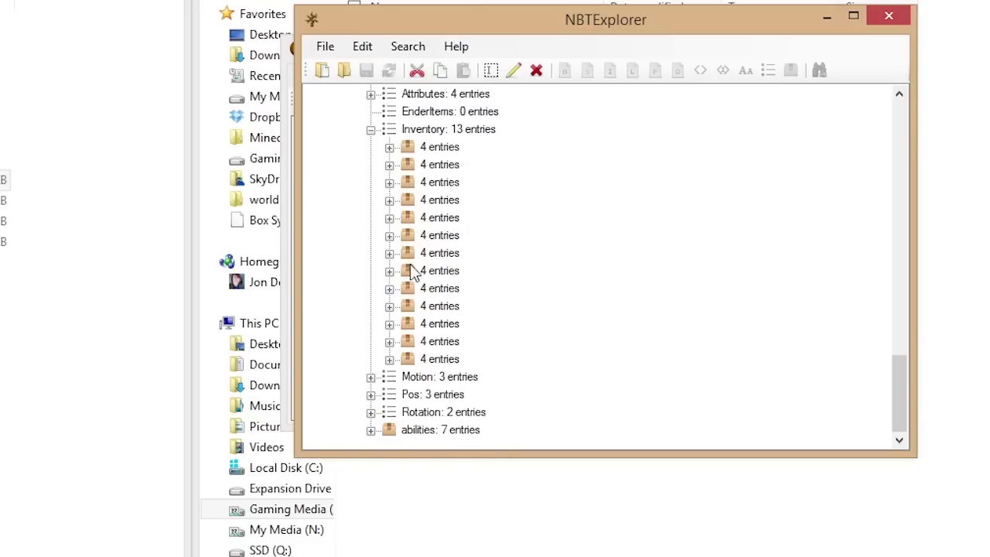
click(389, 165)
click(390, 149)
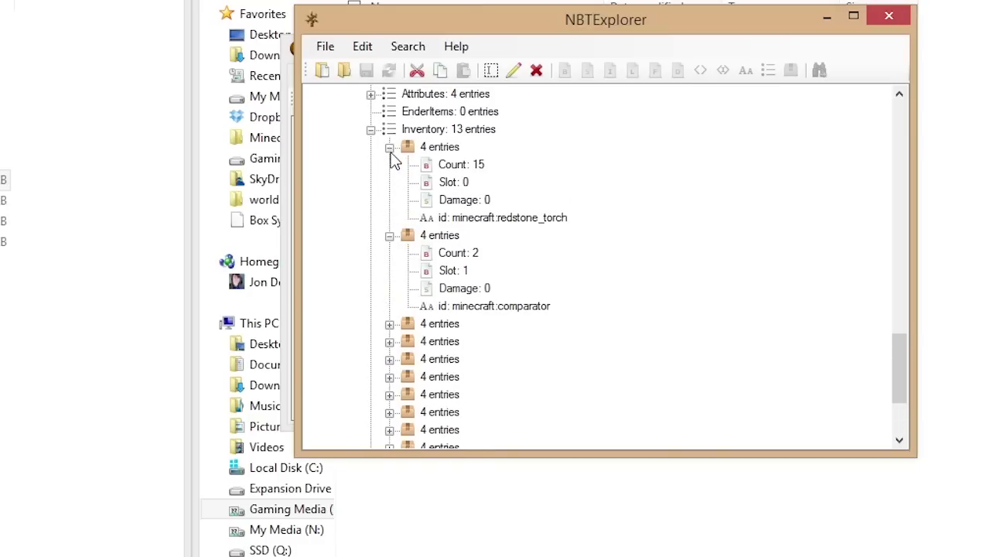
click(390, 359)
click(390, 341)
click(389, 323)
scroll(389, 336, up, 2)
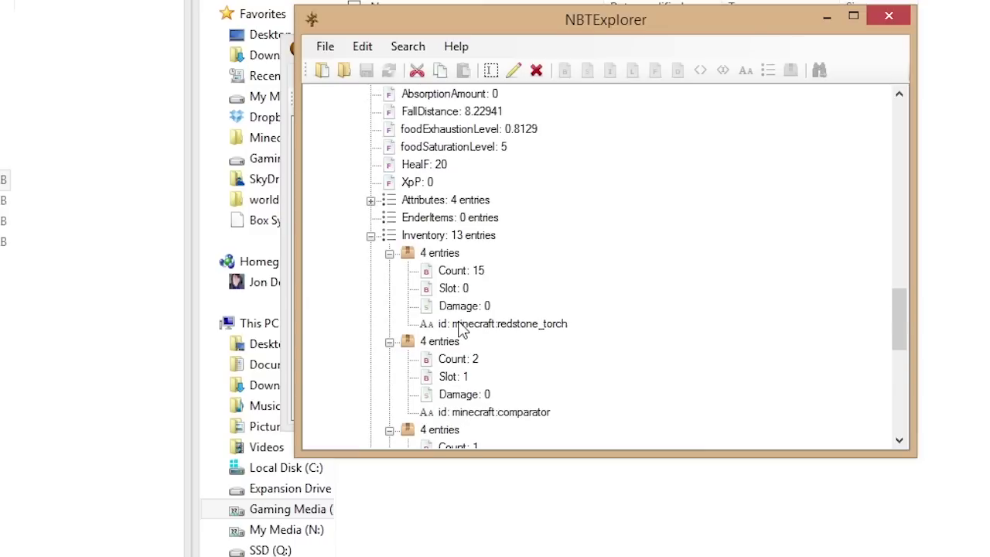
scroll(462, 329, down, 6)
scroll(403, 384, down, 3)
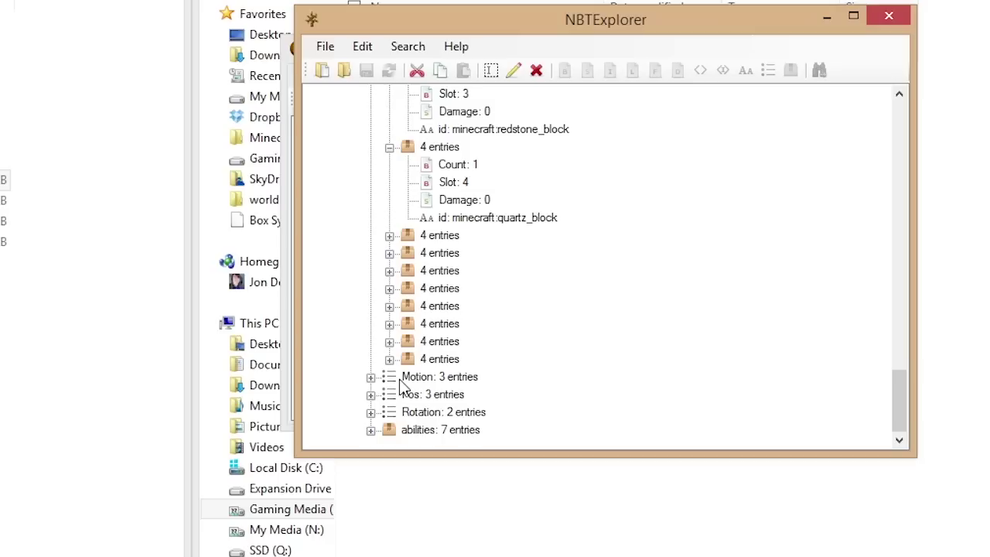
- Expand the remaining eight item entries in the player's Inventory list
click(390, 359)
click(390, 341)
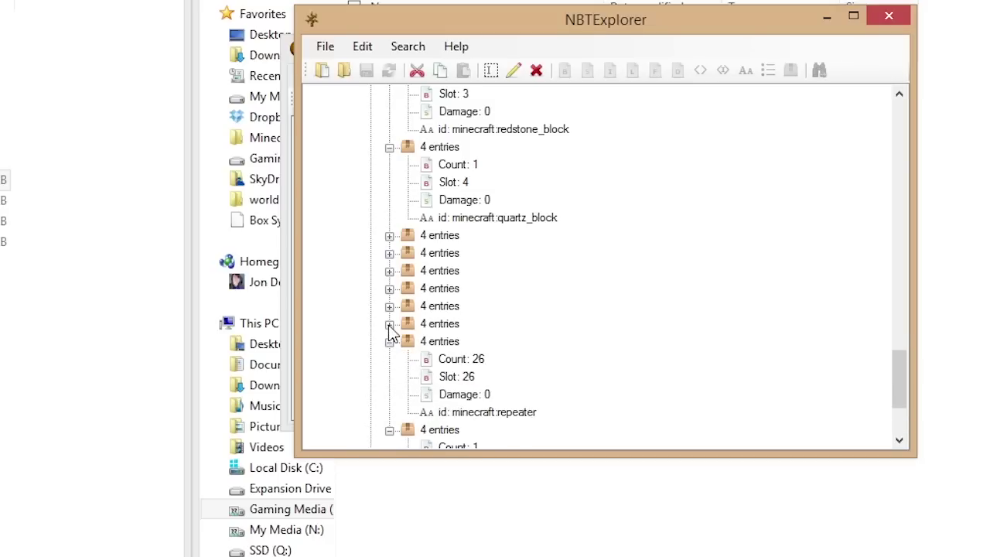
click(390, 323)
click(390, 305)
click(389, 287)
click(389, 270)
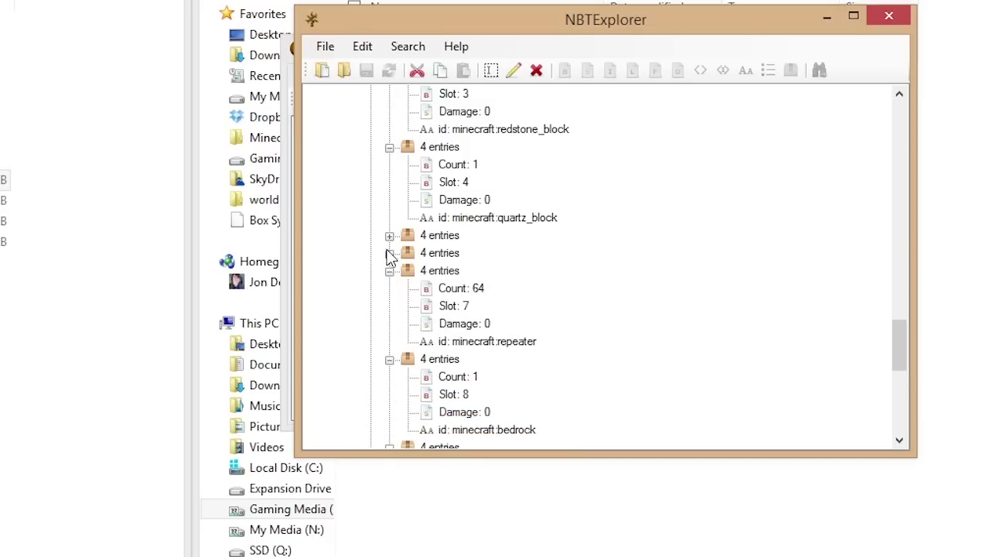
click(389, 252)
click(389, 235)
- Set the Count of the redstone_block stack in slot 9 to 64, save level.dat and close NBTExplorer
scroll(508, 302, down, 7)
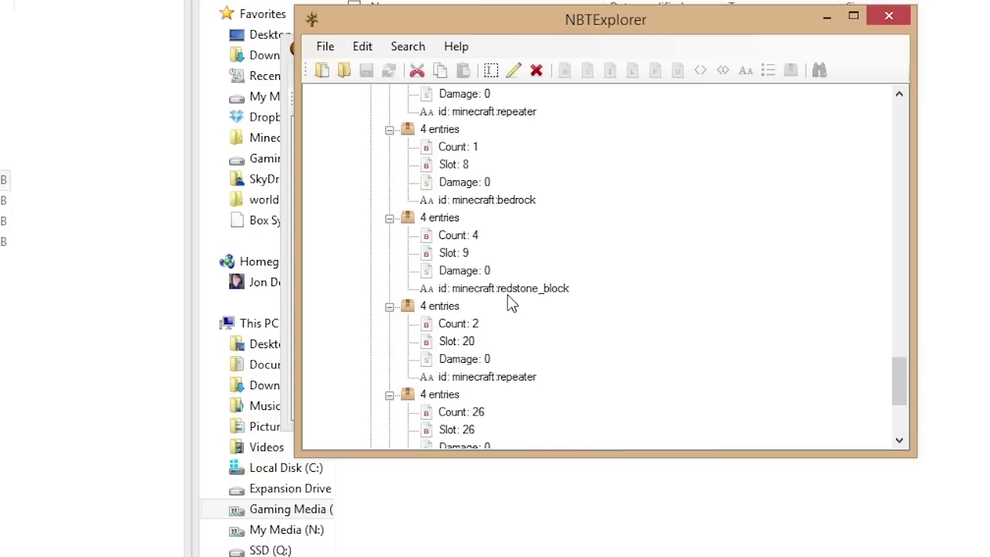
click(472, 236)
double_click(476, 238)
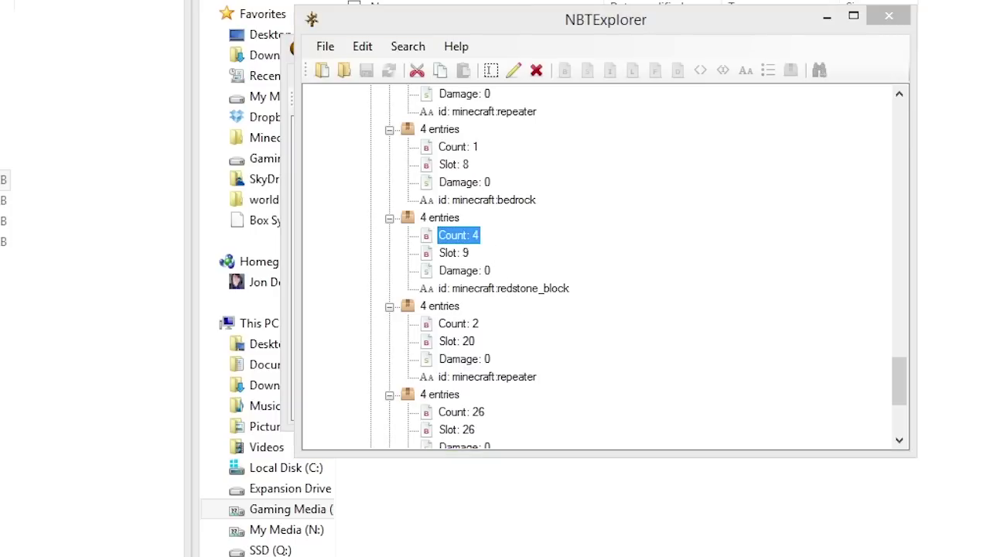
key(Return)
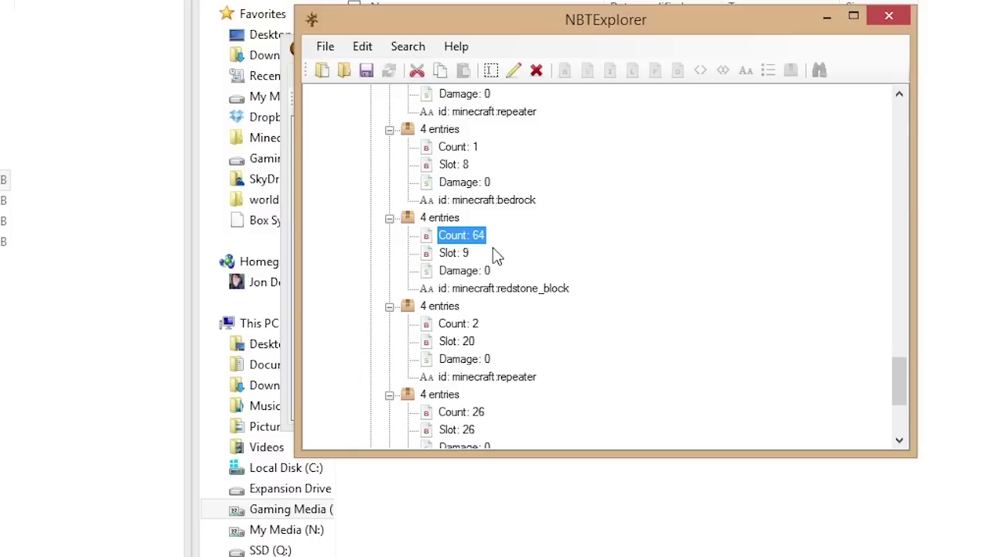
key(ctrl+s)
click(888, 21)
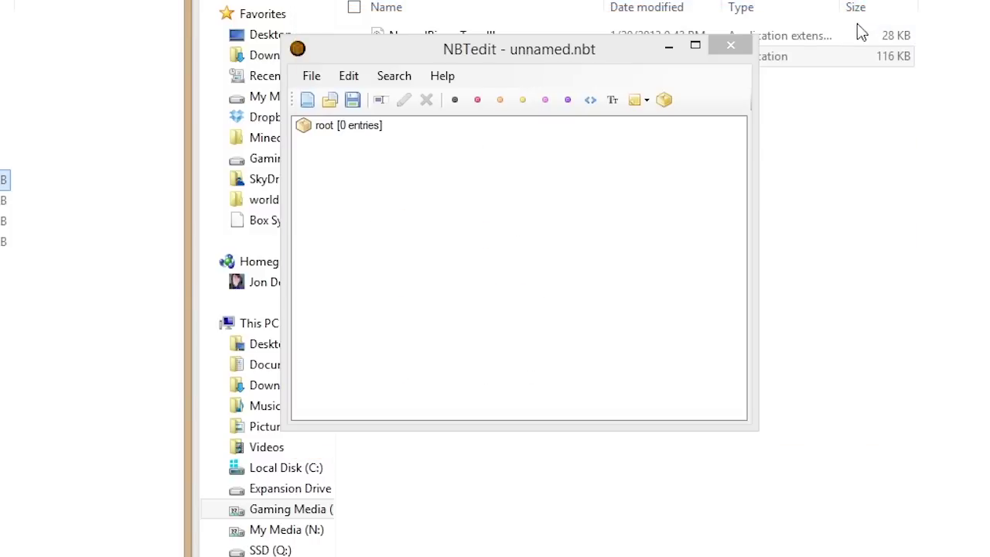
- Close NBTedit, launch Minecraft Note Block Studio from its folder under _Tools, and decline the version 3.2.1 update
click(797, 117)
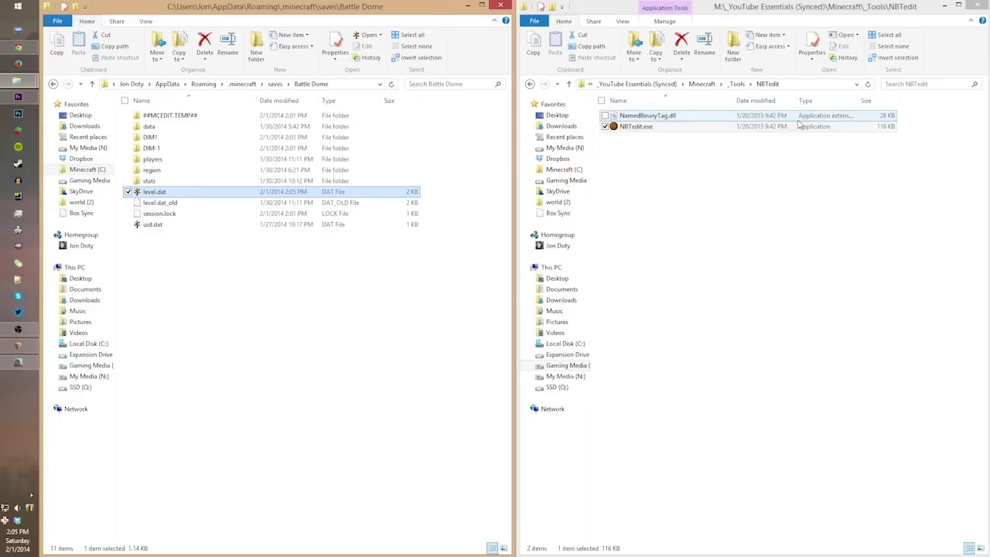
key(BackSpace)
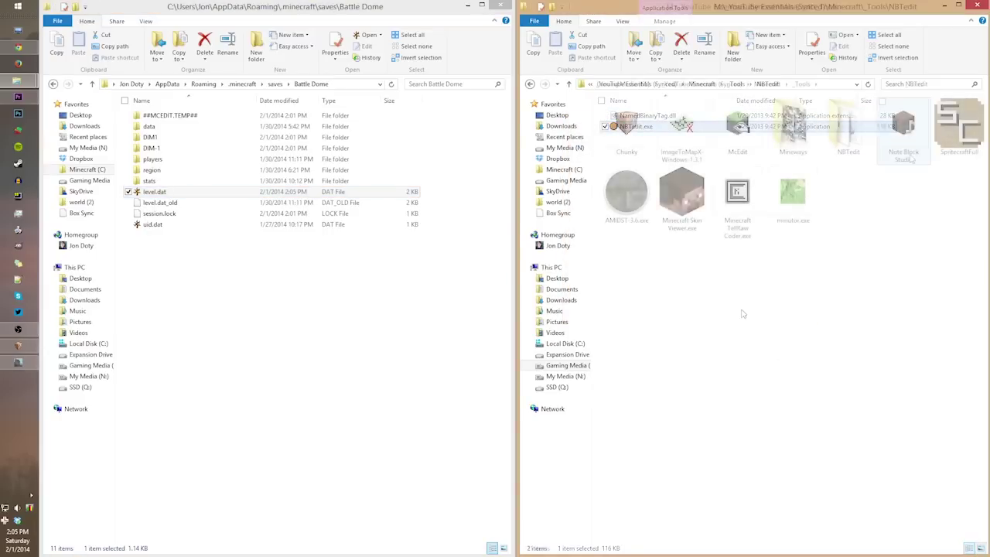
double_click(905, 130)
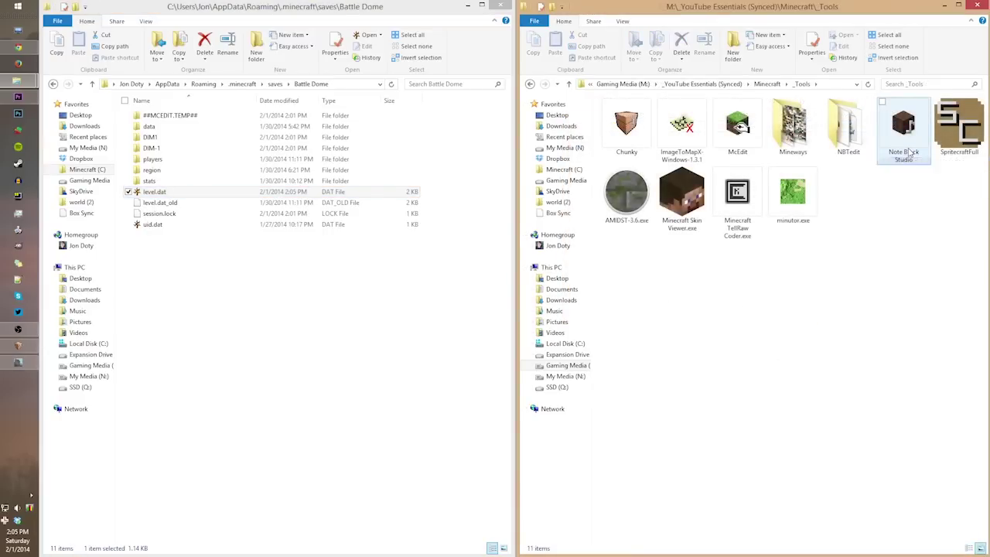
click(661, 203)
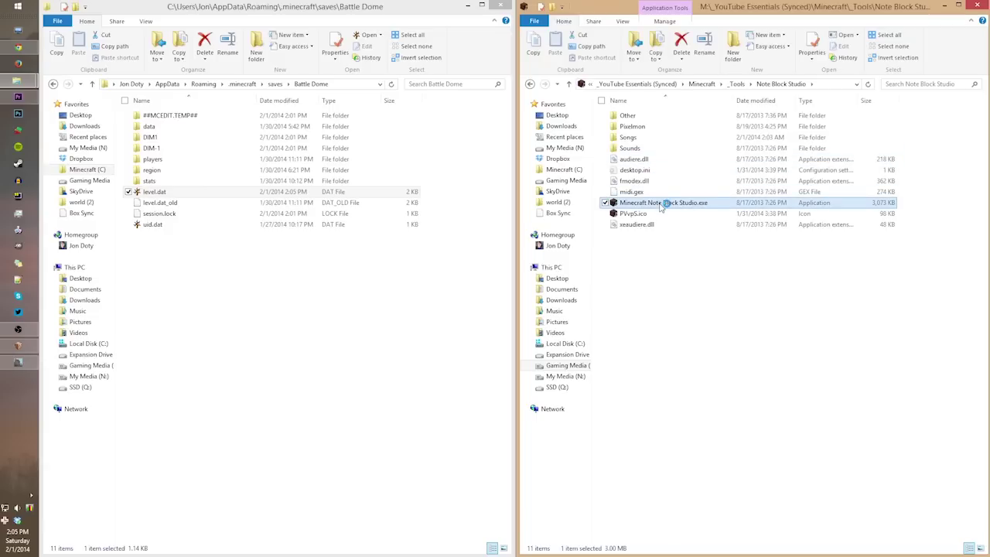
double_click(661, 204)
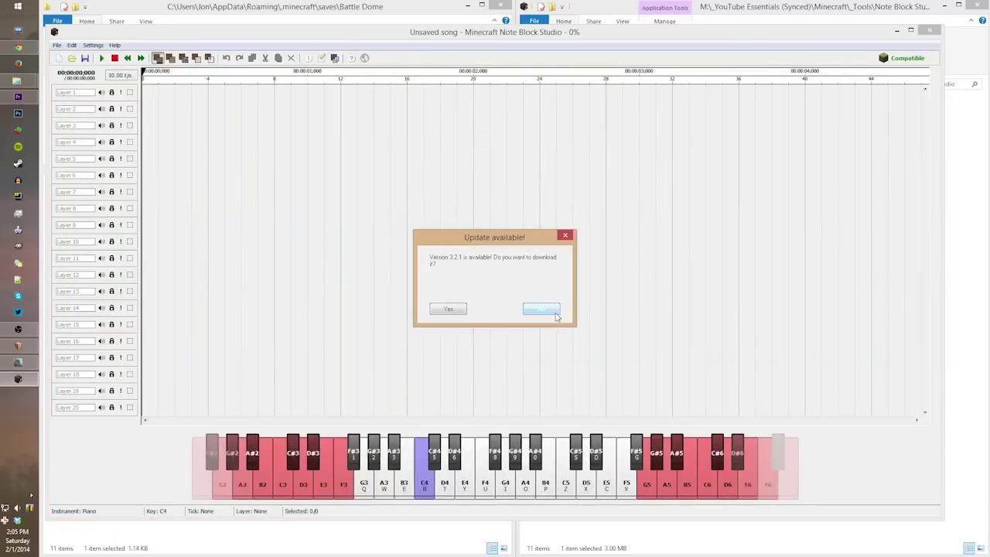
click(554, 312)
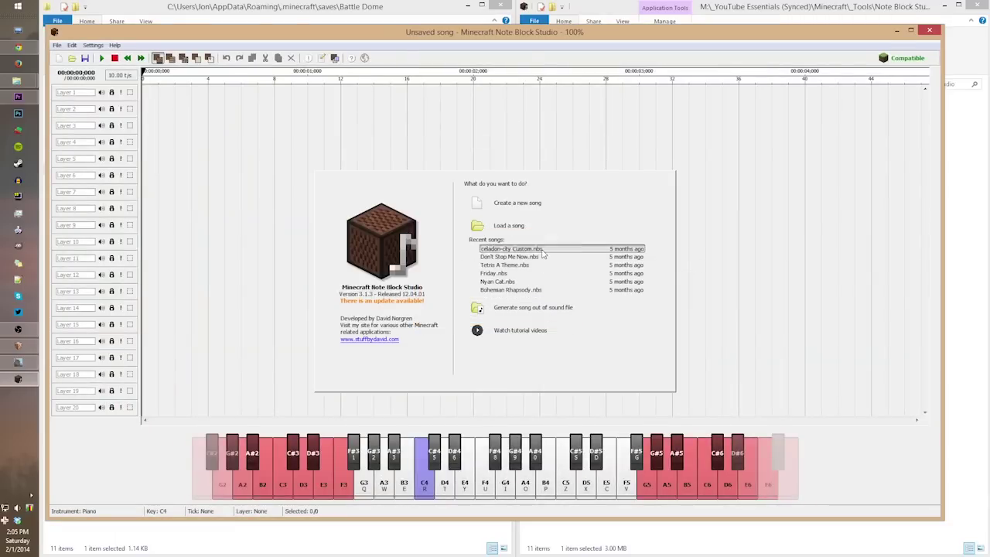
- Load the song Nyan Cat.nbs from the Songs folder and dismiss its information card
click(542, 250)
click(502, 312)
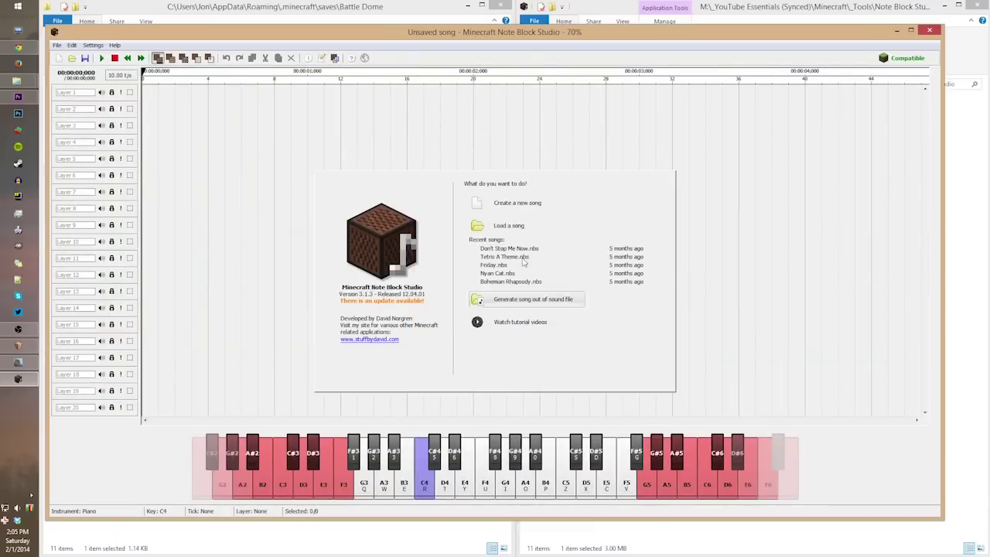
click(517, 226)
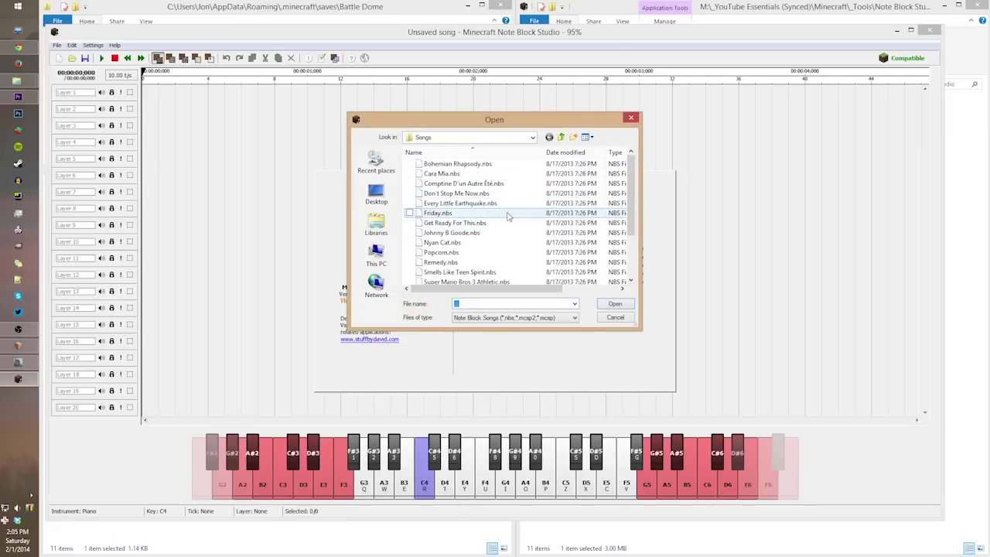
click(510, 249)
click(606, 306)
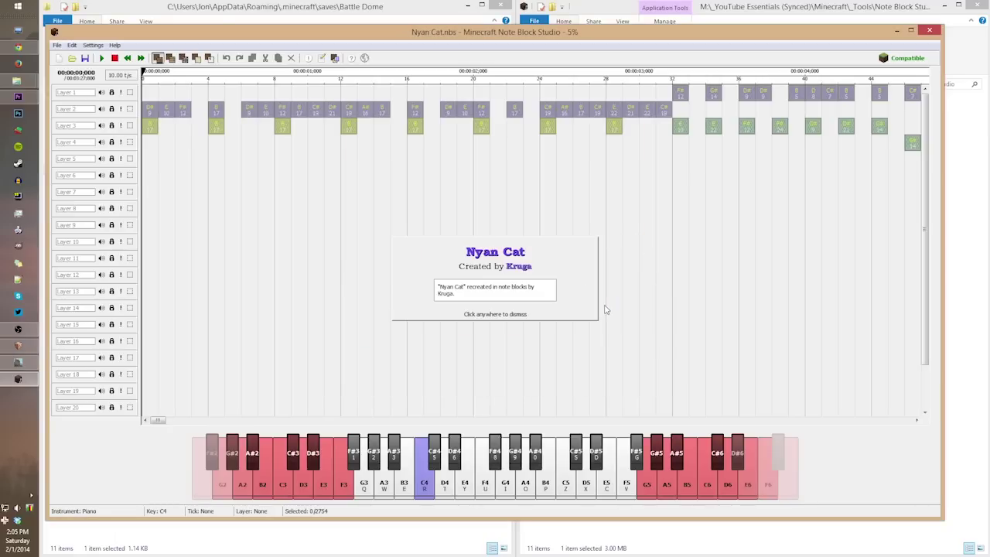
click(345, 252)
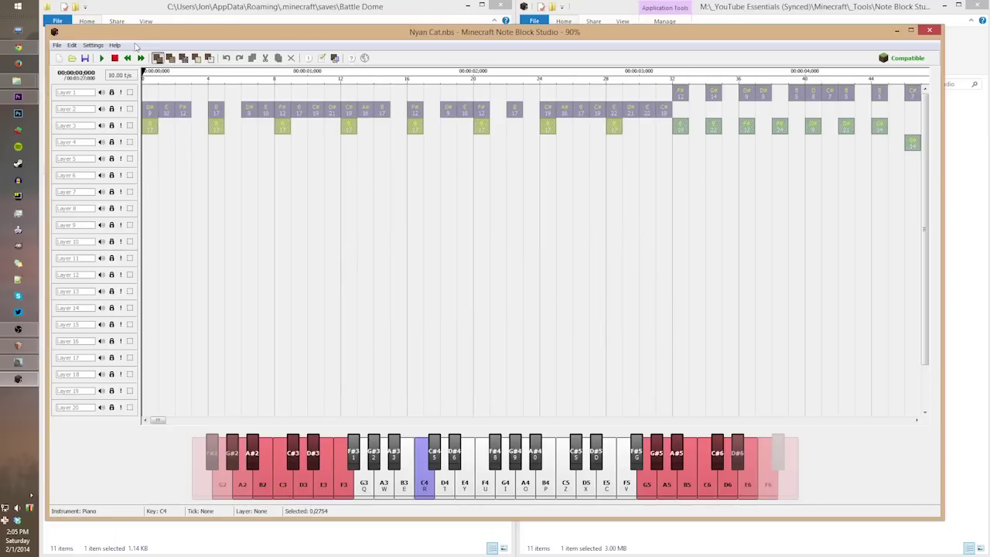
- Play the Nyan Cat song and turn down the volume of layer 2 during playback
click(102, 58)
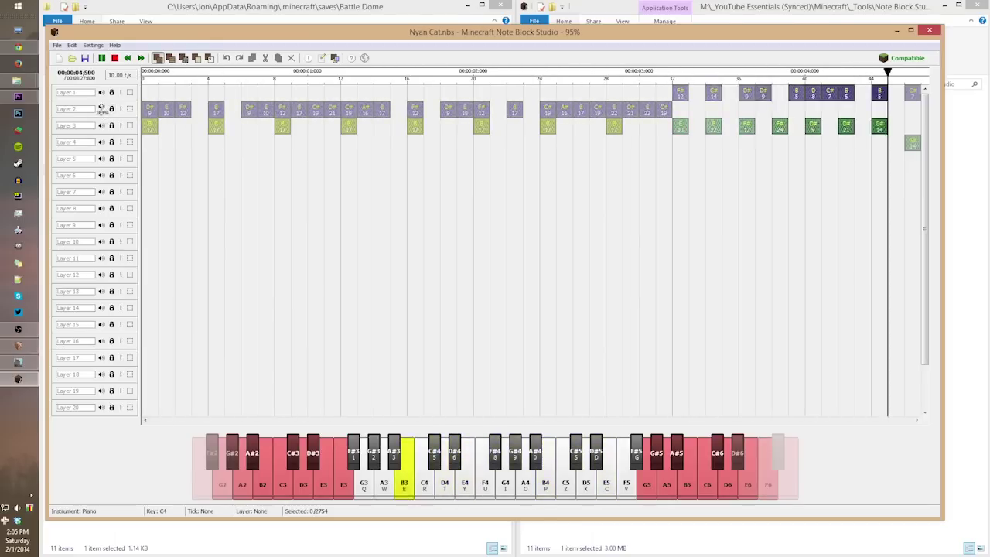
drag(100, 108, 128, 225)
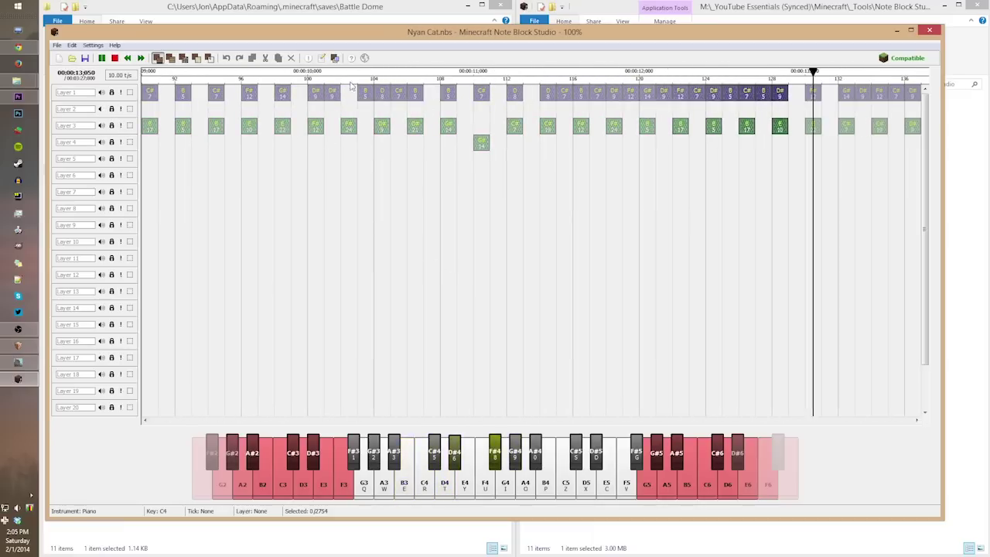
- Export the song as a schematic with the simple walkway layout, compressed layers and a tempo of 10 ticks/second
click(57, 45)
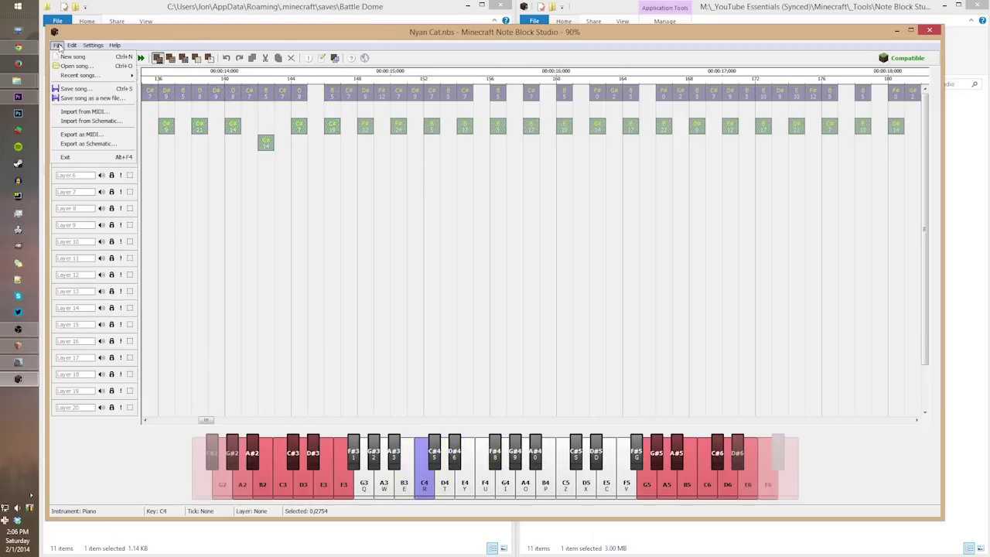
mouse_move(88, 75)
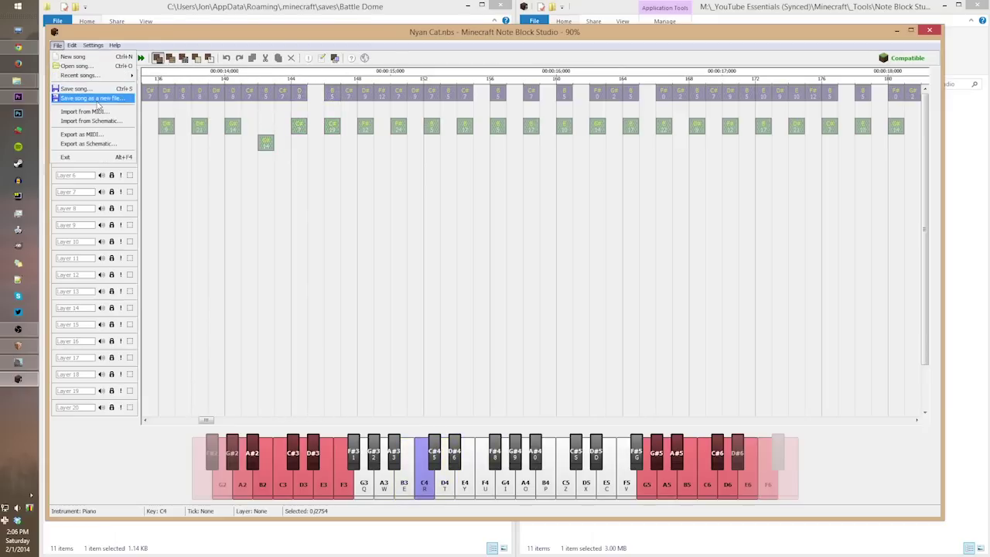
click(108, 144)
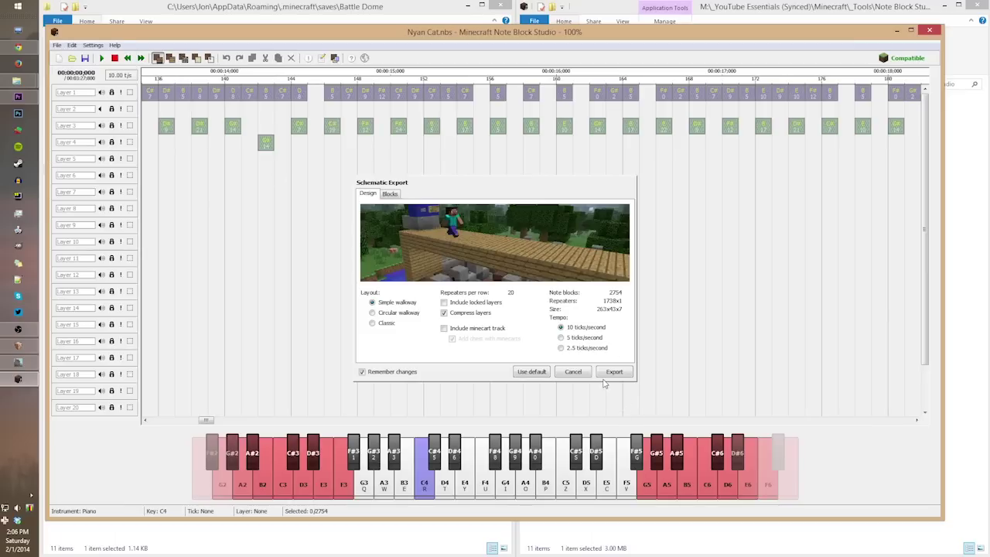
click(613, 374)
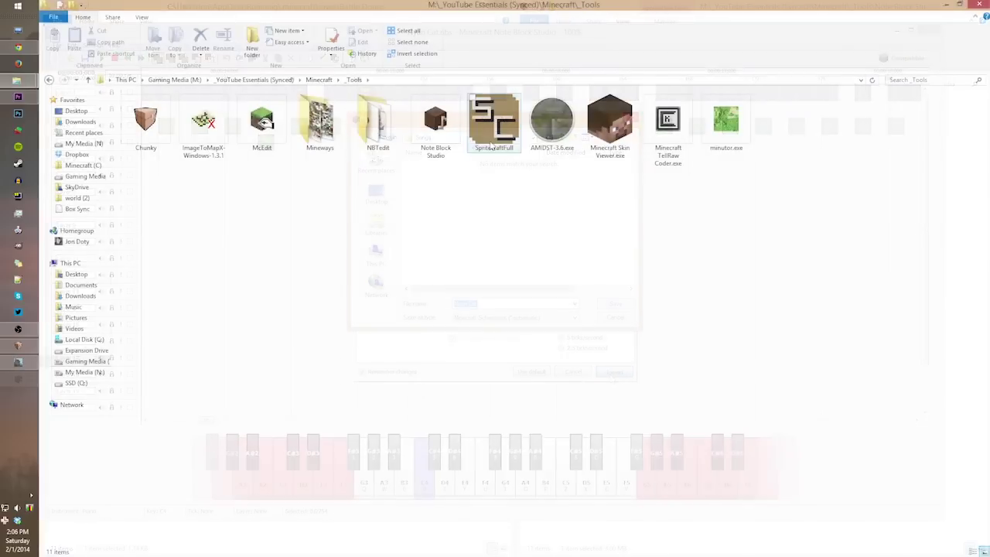
- Launch Spritecraft by running SpritecraftFull.jar from the SpritecraftFull folder and move its window nearer the screen's center
click(492, 143)
double_click(491, 124)
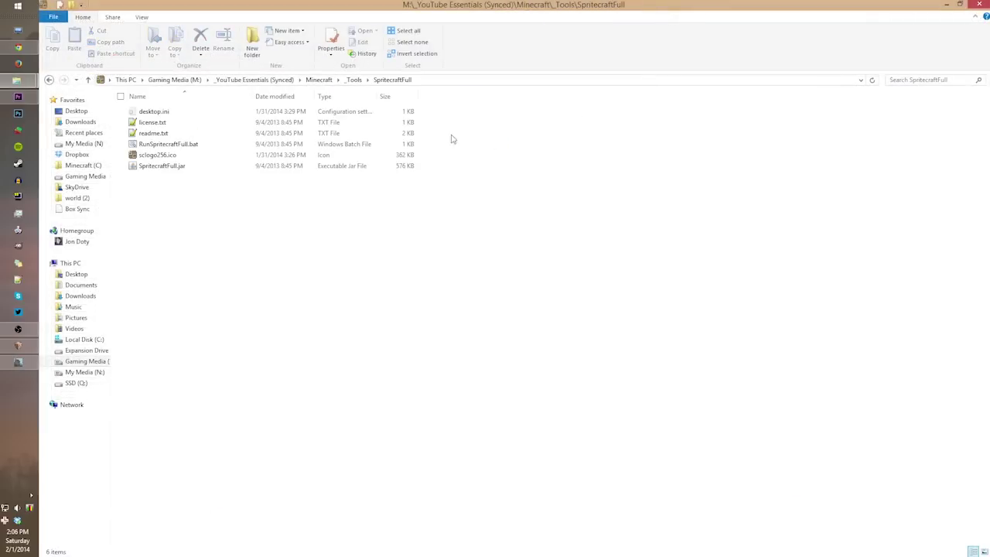
click(218, 167)
double_click(217, 168)
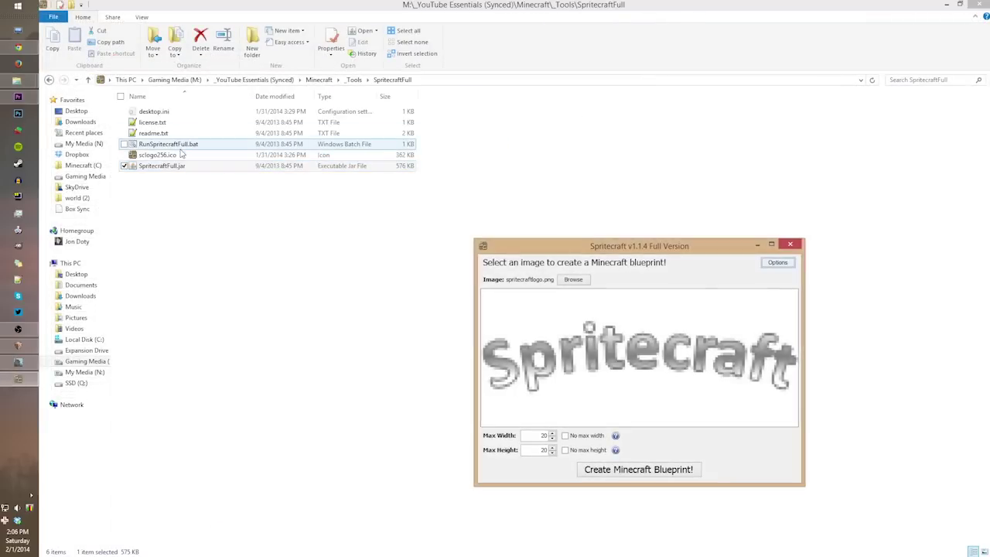
drag(584, 246, 452, 190)
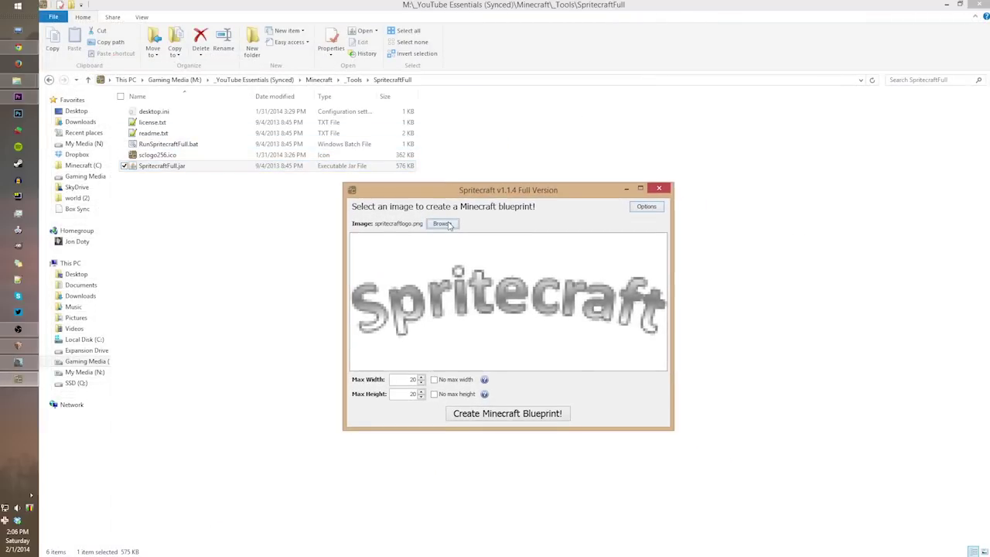
- Load the image HGSS_Bell_Tower-Day.png from the Downloads folder as the blueprint source
click(442, 224)
scroll(484, 336, down, 8)
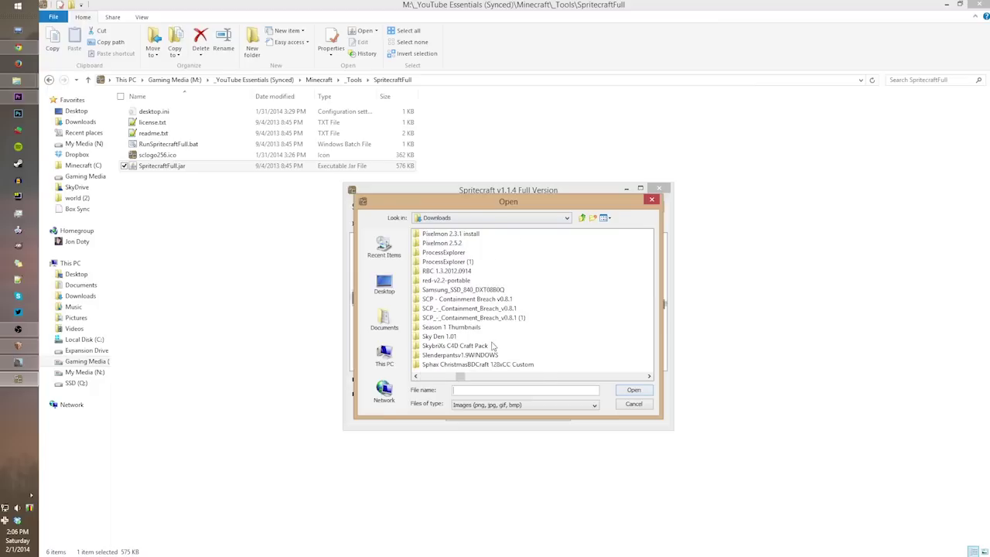
click(468, 318)
click(633, 389)
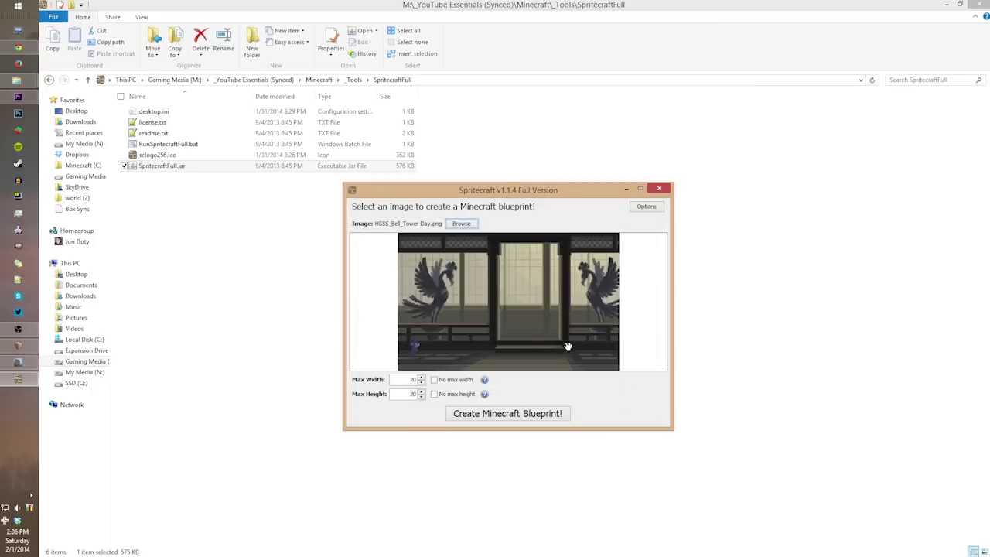
- Maximize Spritecraft, remove the maximum width and height limits, and create the Minecraft blueprint
click(640, 188)
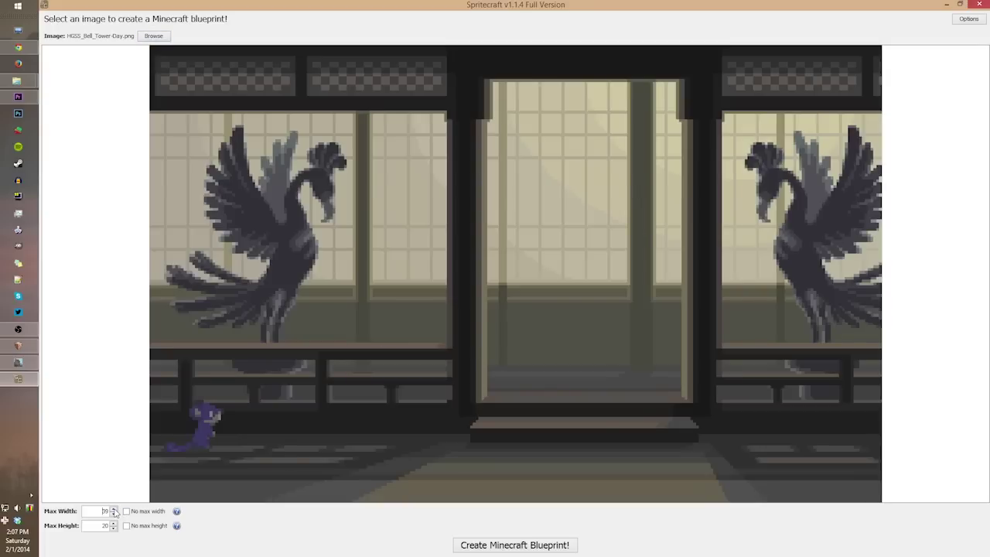
click(148, 511)
click(147, 525)
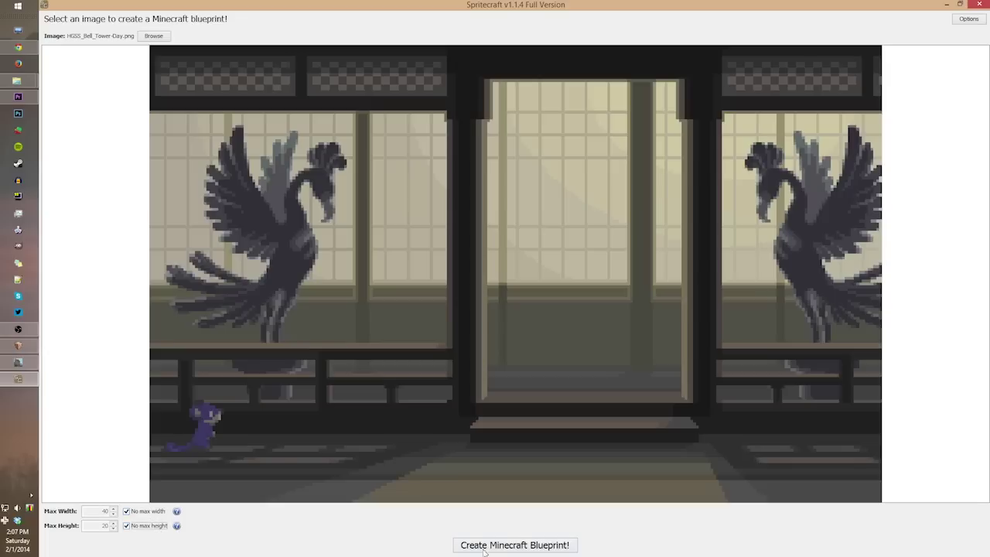
click(515, 545)
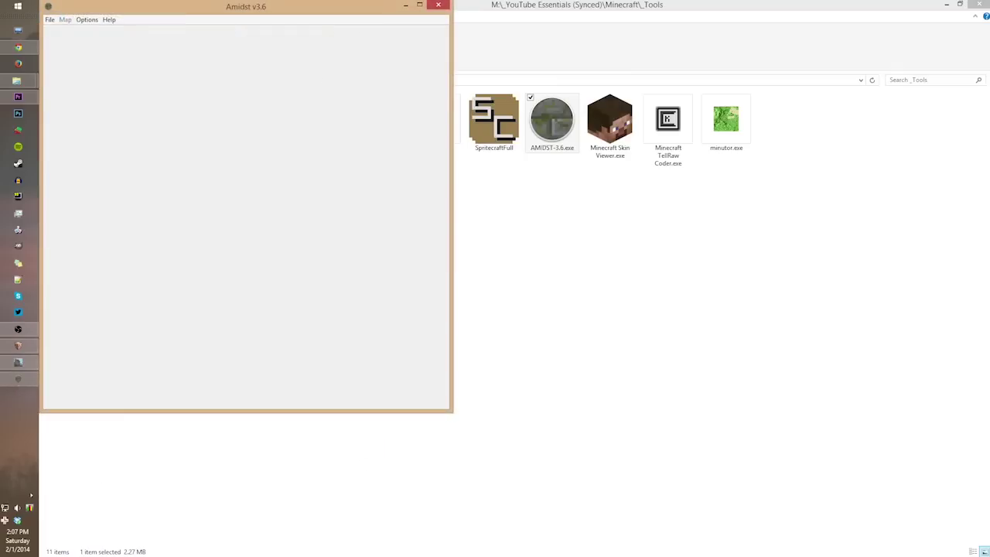
- In Amidst, create a new map from a random seed with the Default world type and maximize the window
drag(389, 10, 417, 12)
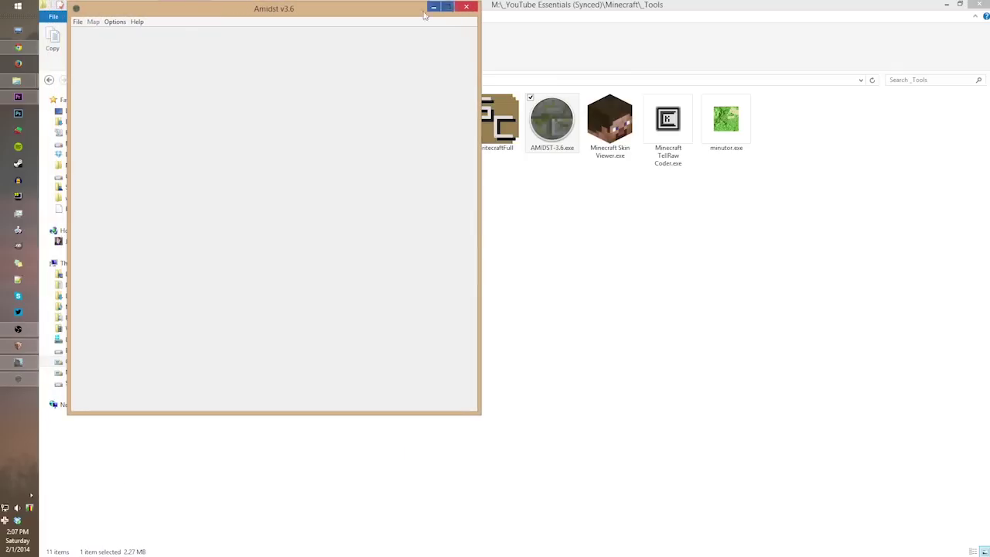
click(78, 21)
mouse_move(89, 38)
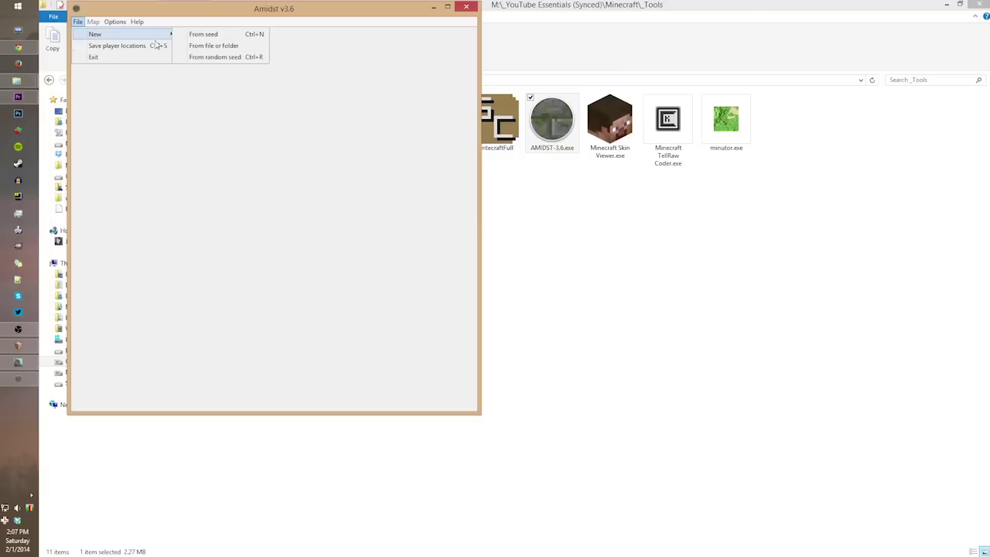
click(217, 56)
click(255, 227)
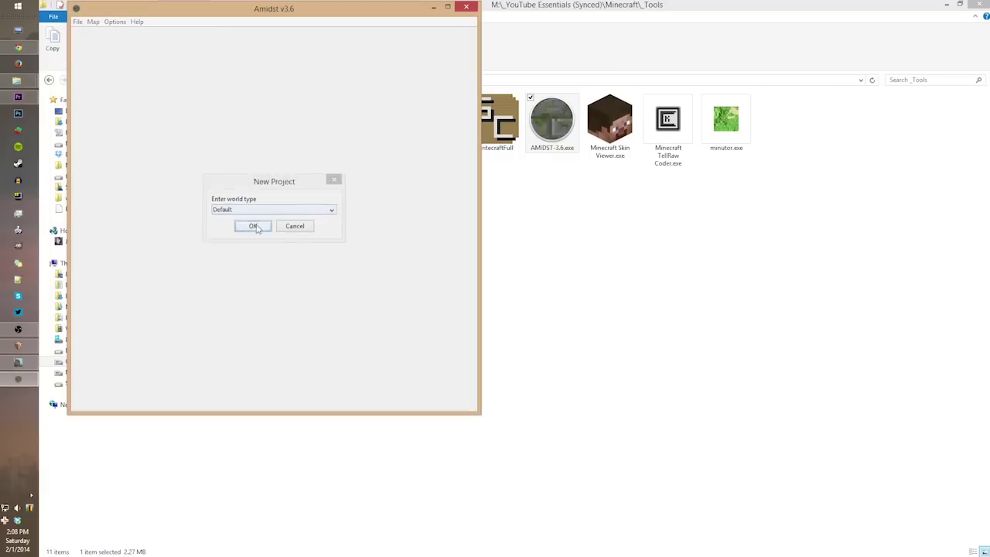
click(447, 7)
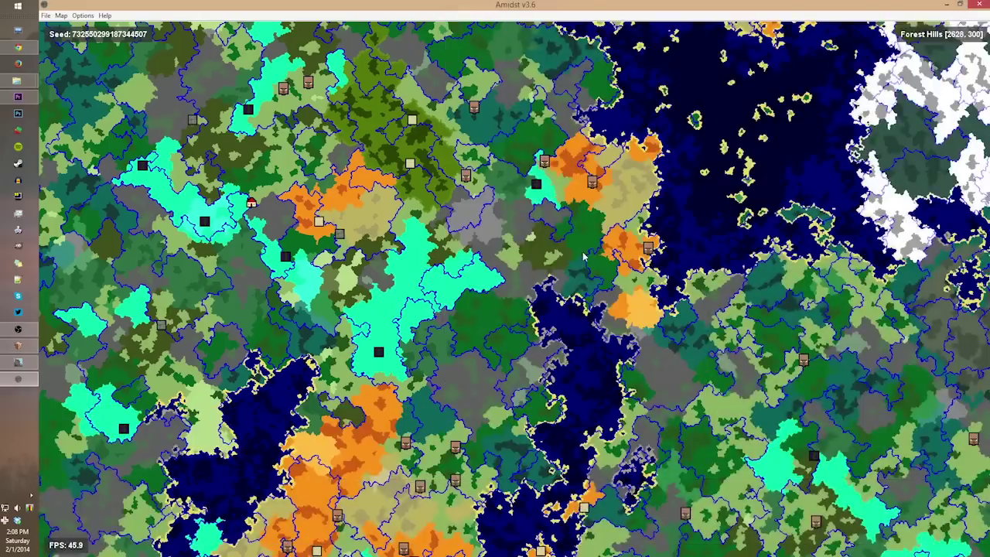
- Examine the generated map's biomes and the cluster of village markers around the plains, both close up and from afar
drag(586, 255, 541, 203)
scroll(402, 331, down, 2)
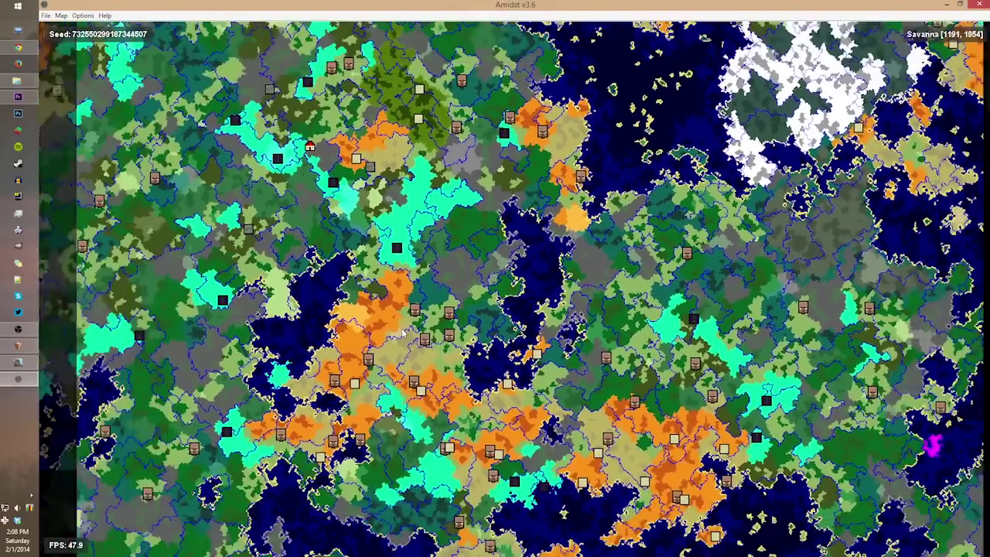
scroll(402, 331, up, 5)
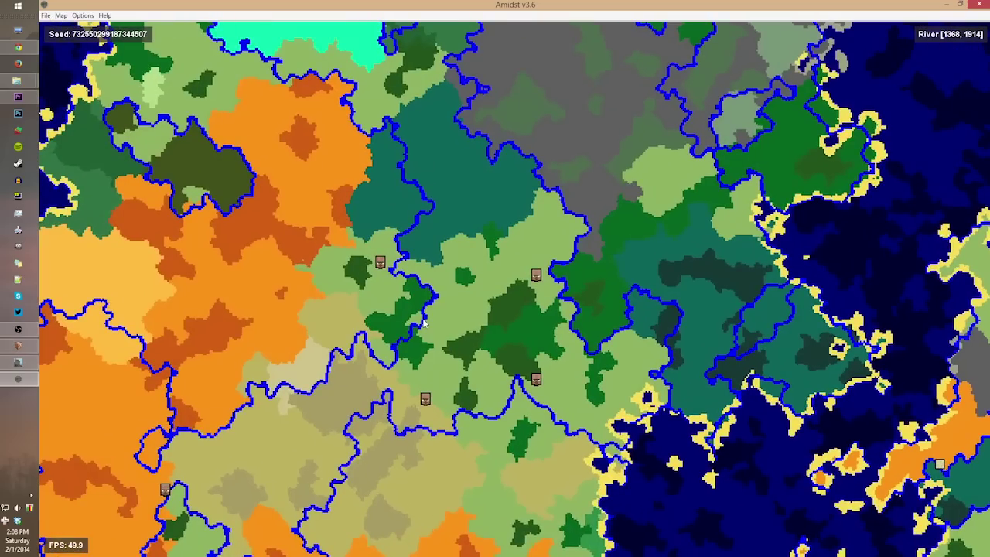
scroll(429, 310, up, 2)
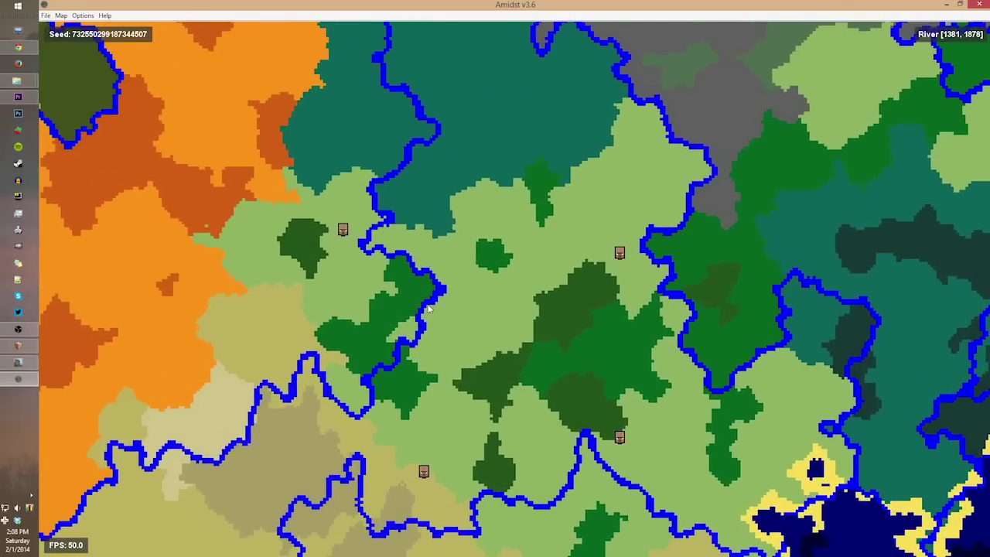
drag(451, 327, 400, 249)
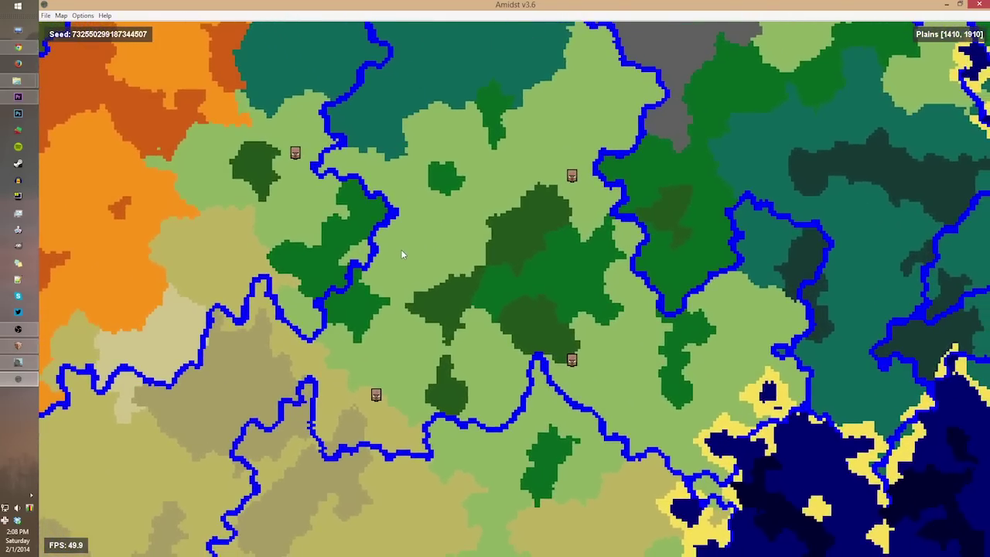
scroll(400, 249, down, 2)
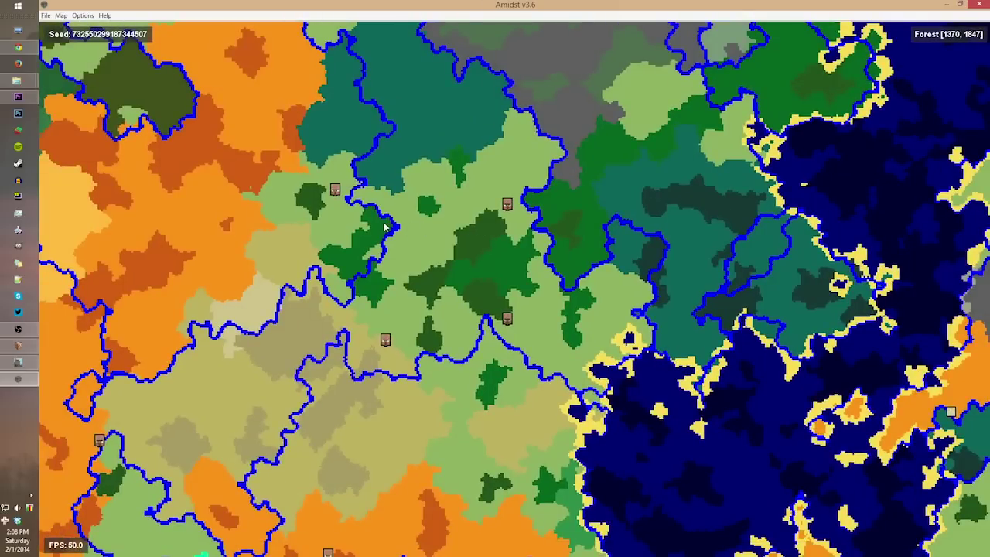
scroll(458, 315, down, 3)
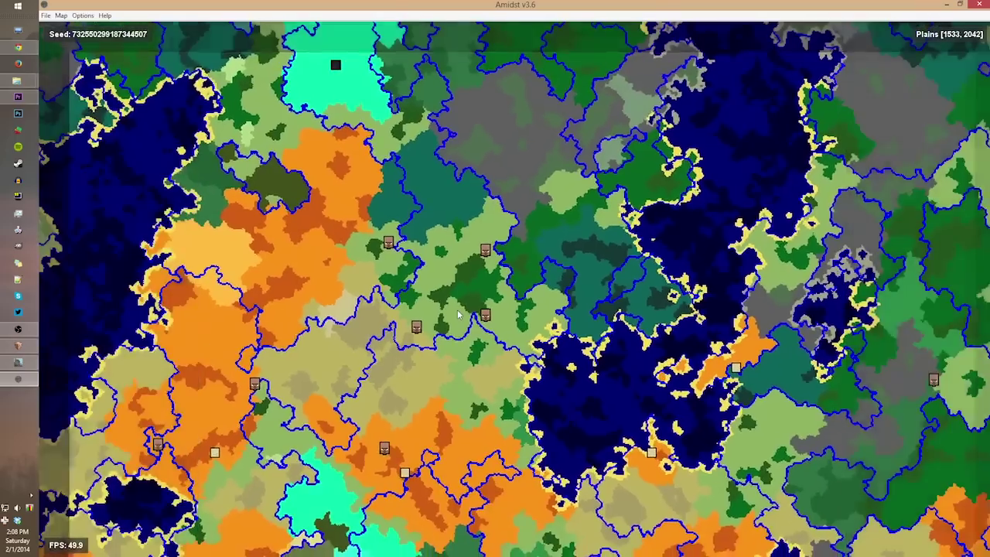
- Select the temple marker in the desert southwest of the village cluster to read its coordinates
drag(458, 315, 234, 311)
scroll(234, 311, up, 2)
click(235, 312)
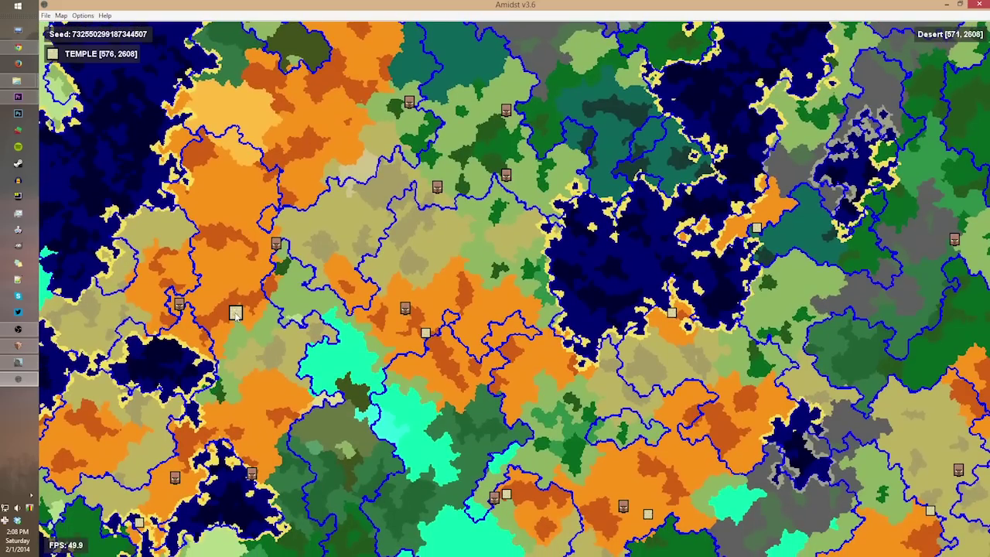
- Select the northern village marker above the desert and the witch marker in the swampland to read their coordinates, and survey the surrounding map
click(409, 103)
scroll(442, 140, down, 3)
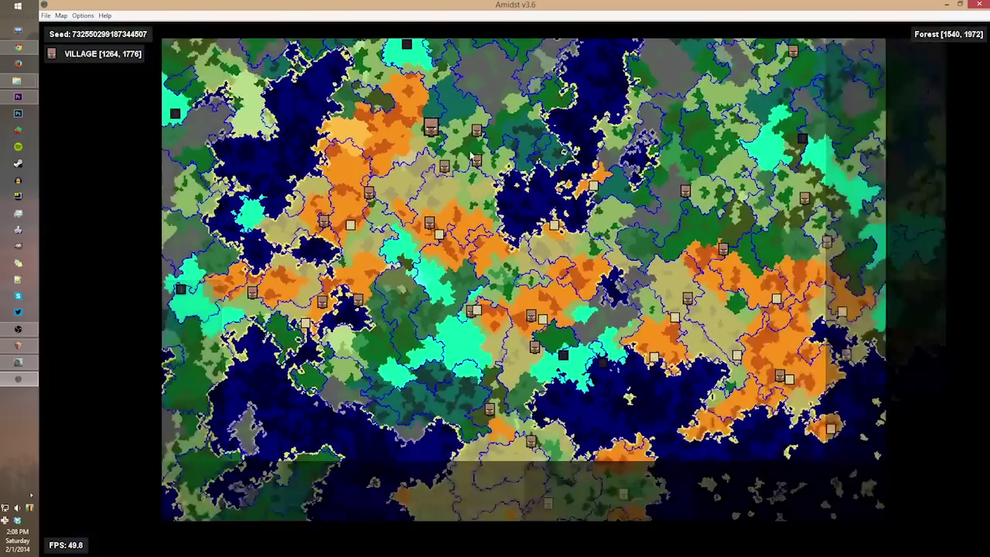
drag(442, 140, 255, 139)
scroll(256, 140, up, 3)
click(372, 277)
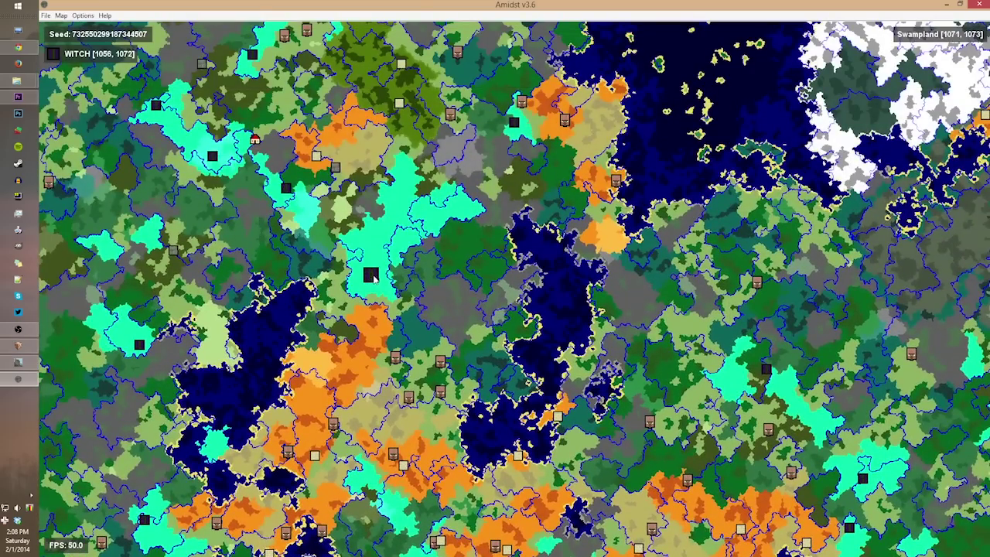
drag(372, 278, 316, 327)
scroll(591, 334, down, 3)
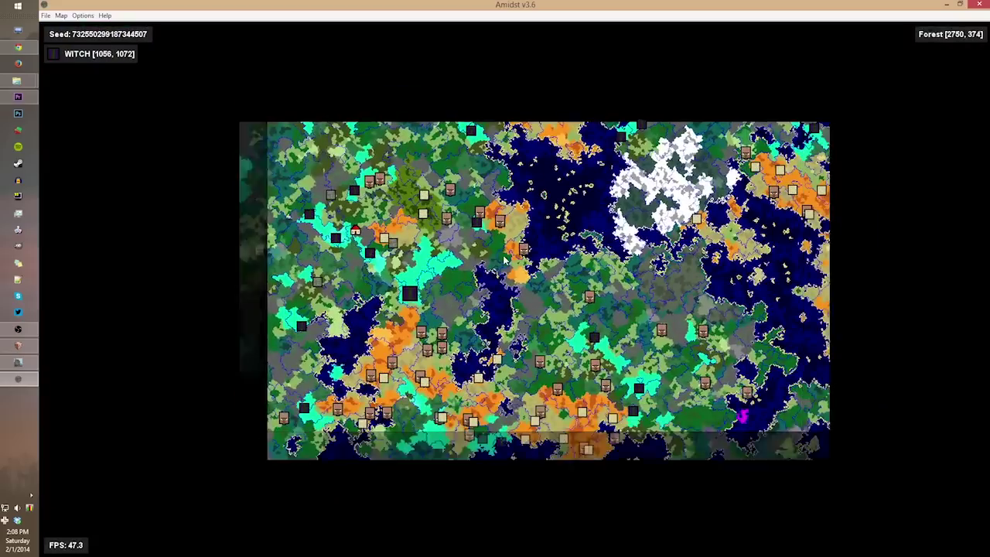
scroll(597, 263, down, 1)
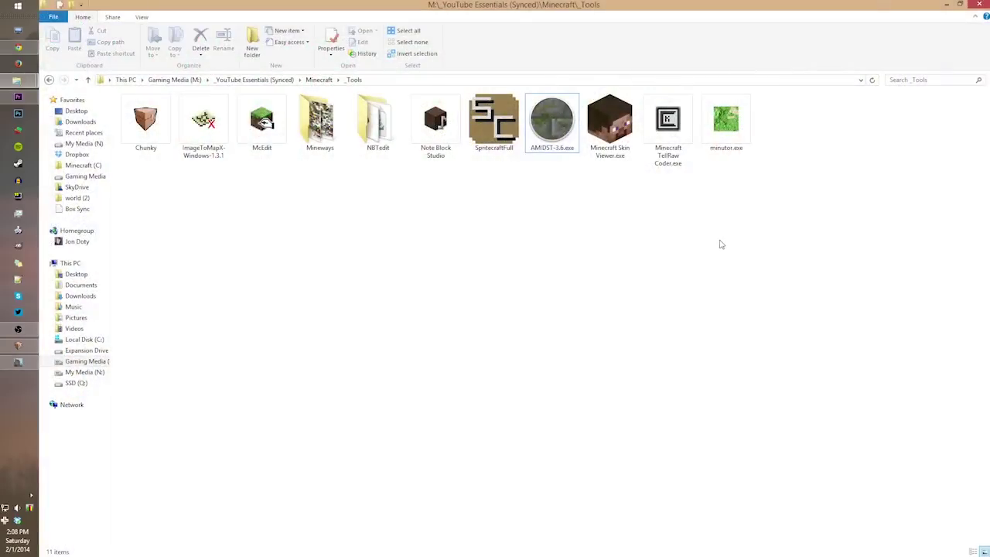
click(623, 118)
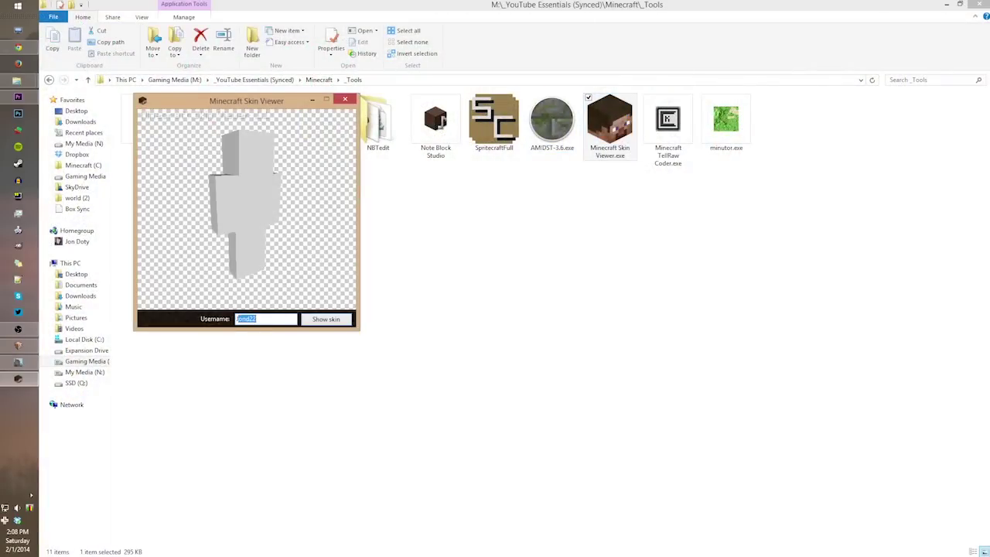
text(Jond)
key(Return)
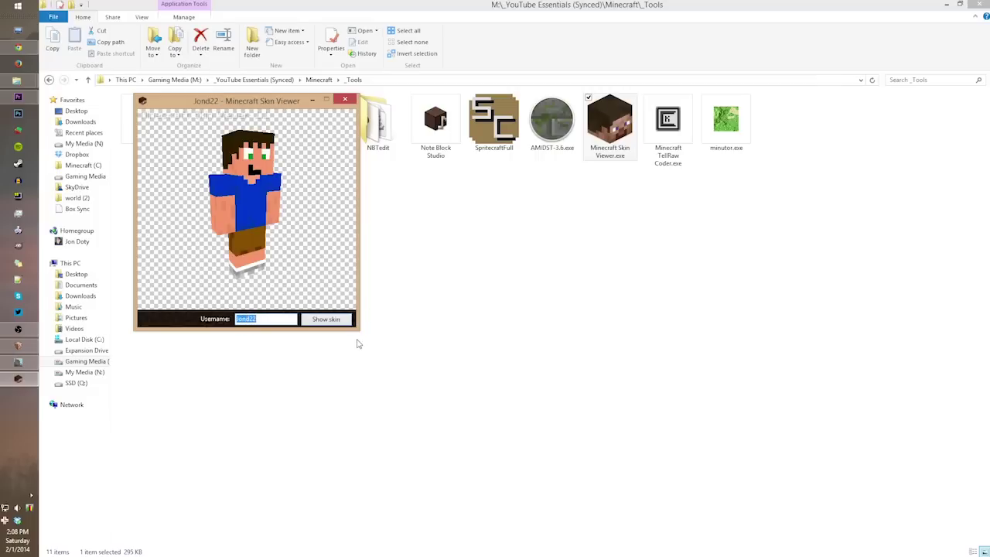
- Enlarge the Skin Viewer window and rotate the character model to view it from other angles
drag(360, 332, 515, 426)
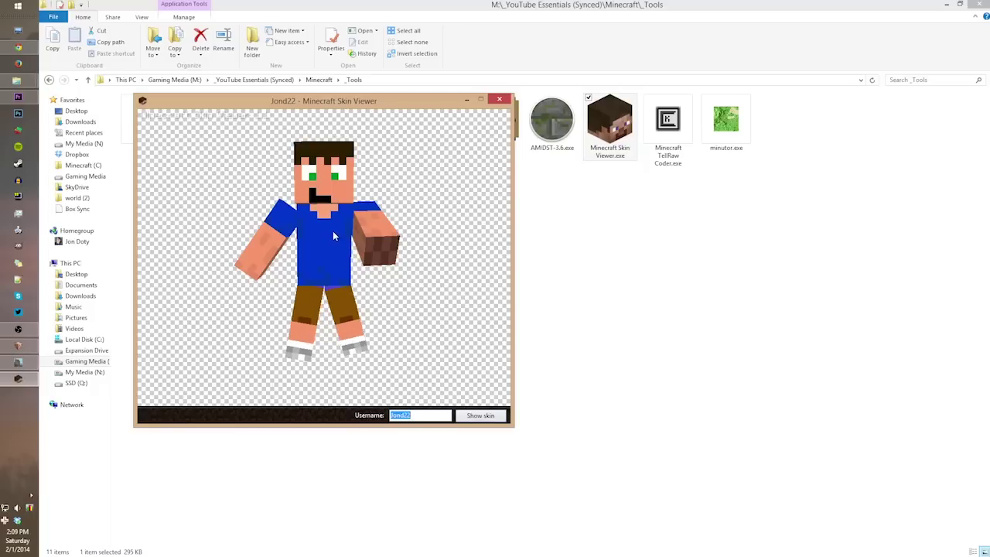
drag(334, 235, 295, 209)
drag(330, 256, 307, 243)
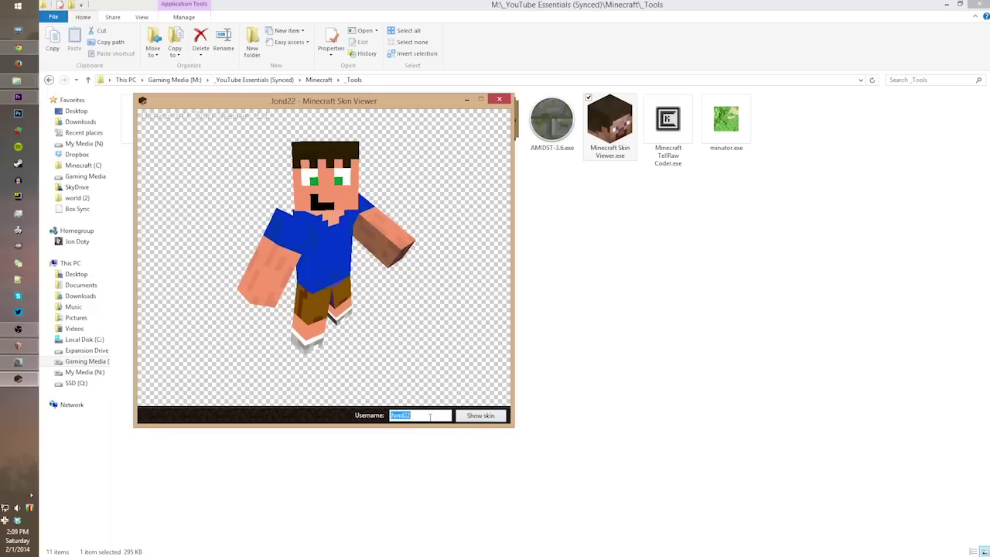
- Show the skins for the usernames camcrafter, CaptainSparklez and jeb_ one after another
text(AntVenom)
key(Return)
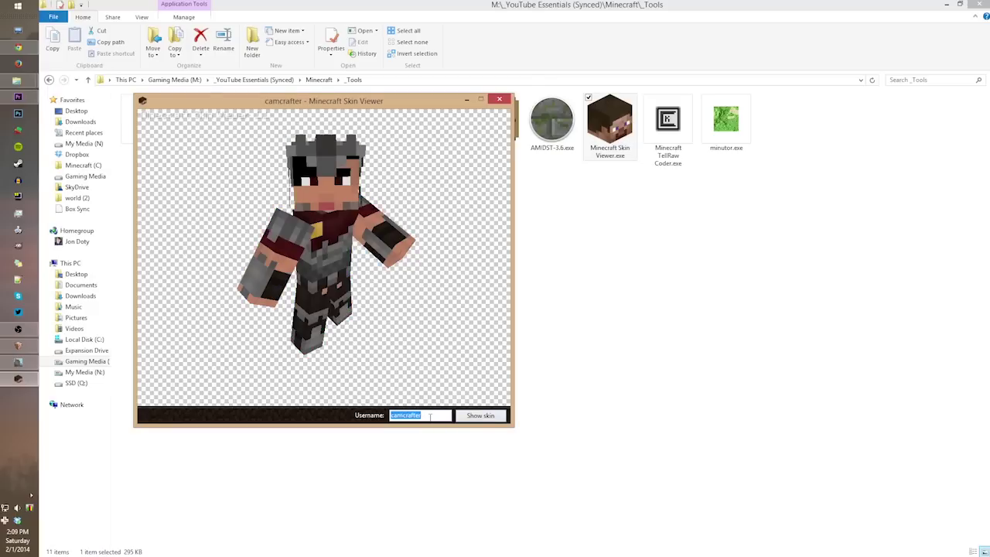
text(CaptainSparklez)
key(Return)
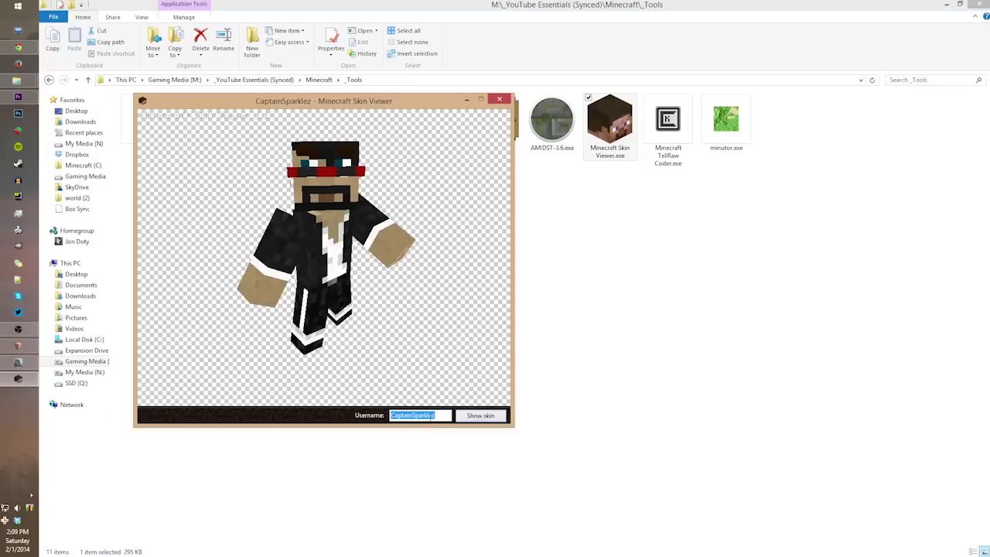
text(jeb_)
key(Return)
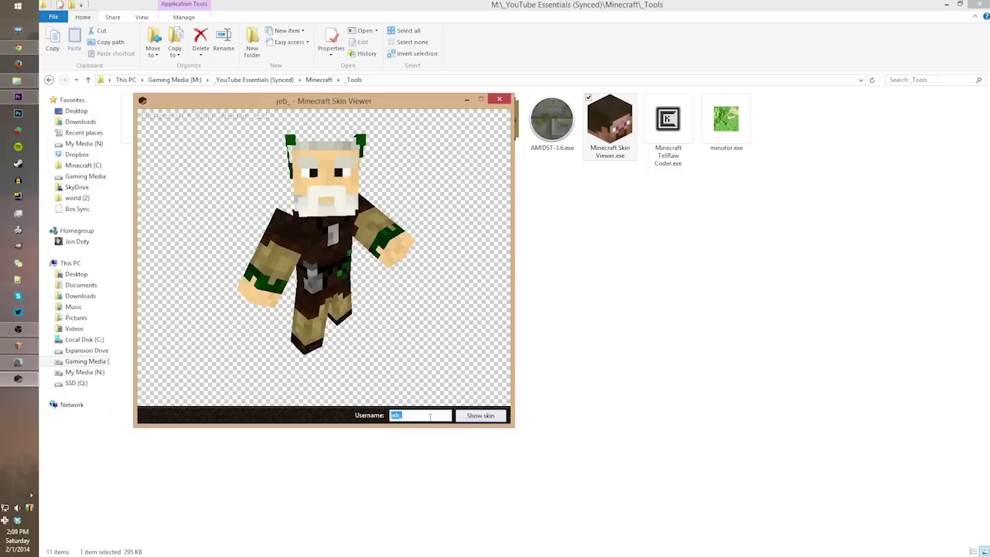
- Close the Skin Viewer, open the Minecraft TellRaw Coder and enter "Here we have the" as the main text
key(alt+F4)
double_click(668, 119)
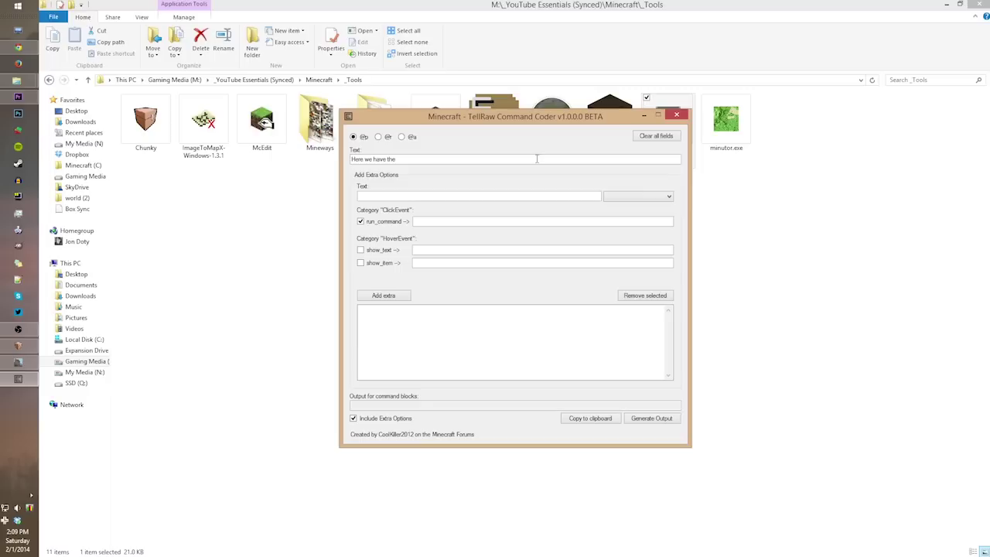
click(536, 159)
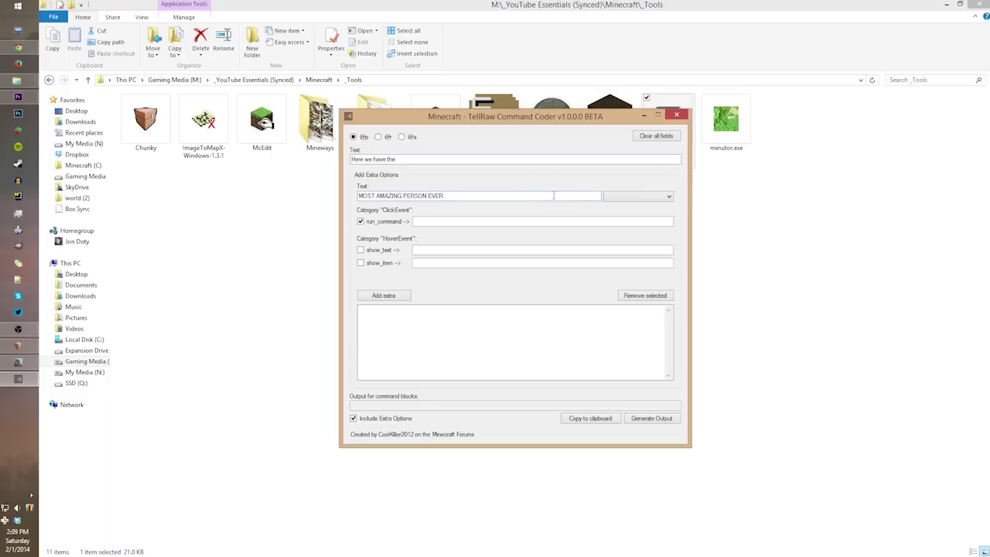
- Add the extra text "MOST AMAZING PERSON EVER" in Gold with run_command enabled
click(641, 198)
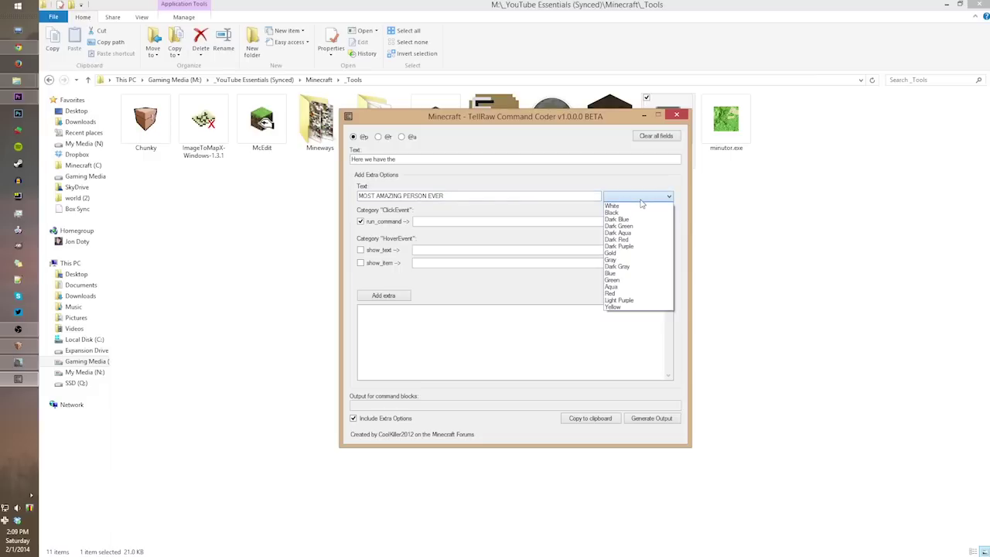
click(633, 252)
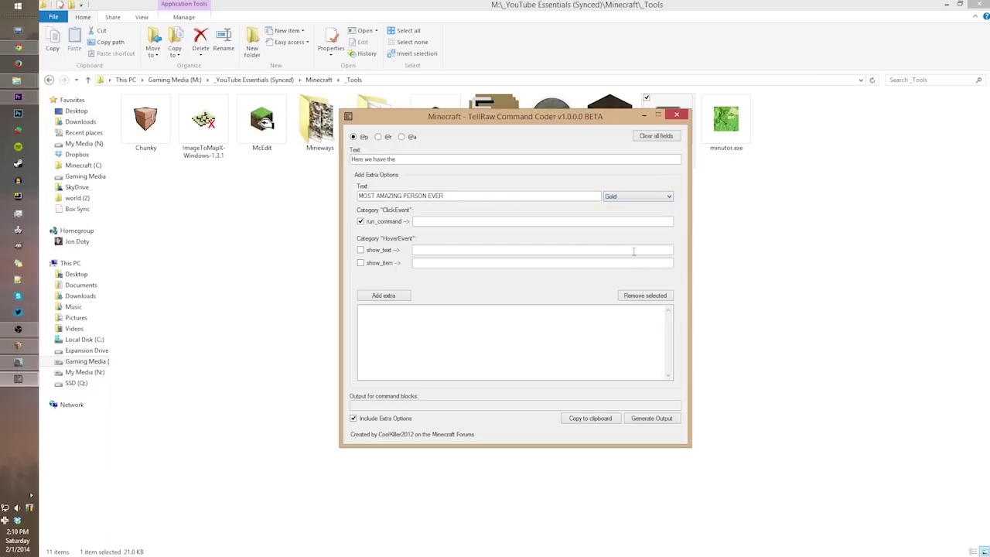
click(389, 297)
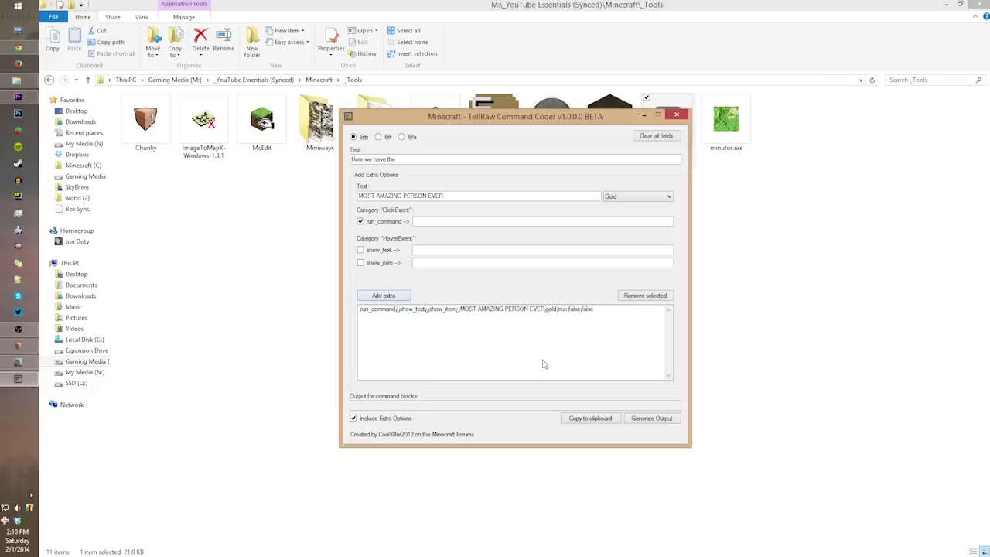
- Generate the tellraw output for command blocks and copy it to the clipboard
click(659, 419)
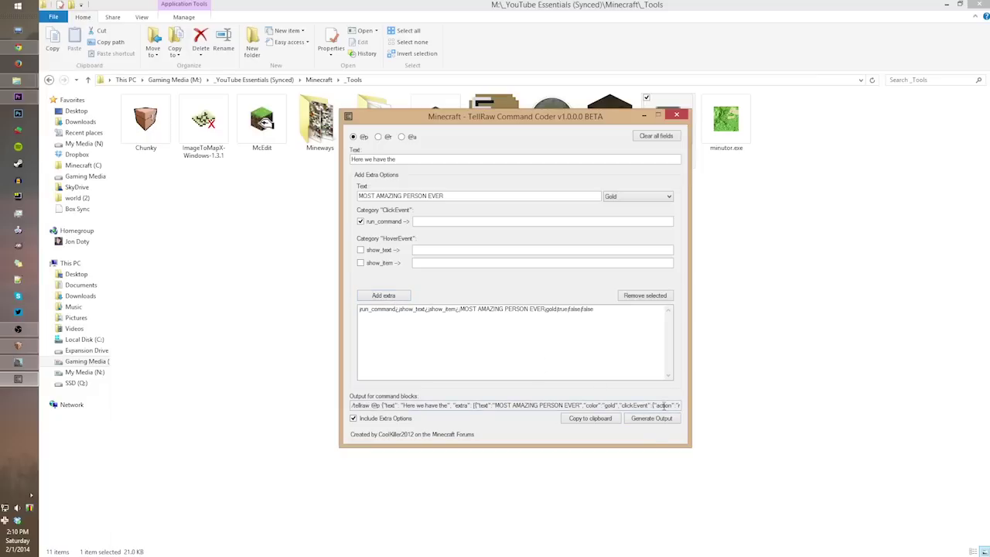
click(617, 421)
click(544, 318)
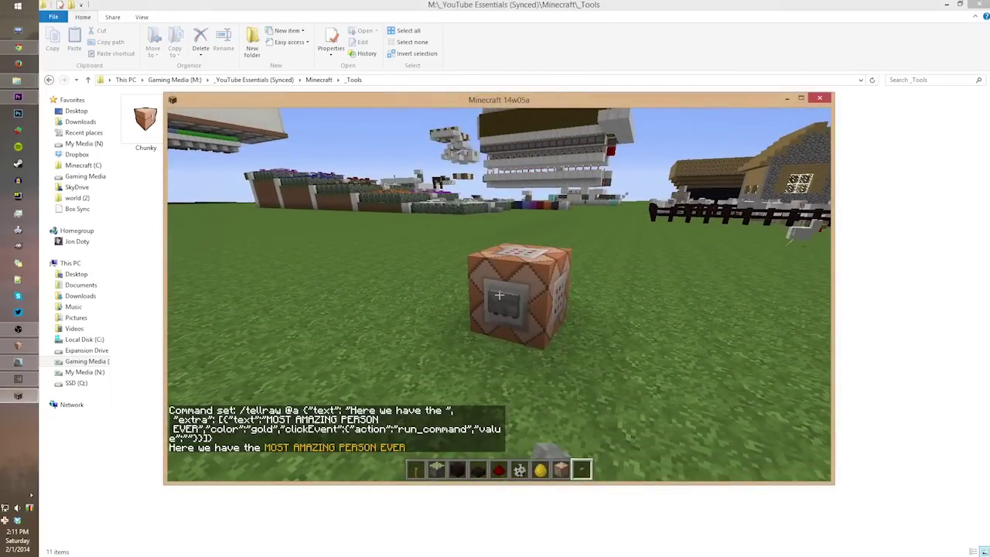
- In Minecraft, send the chat message ":D"
text(t)
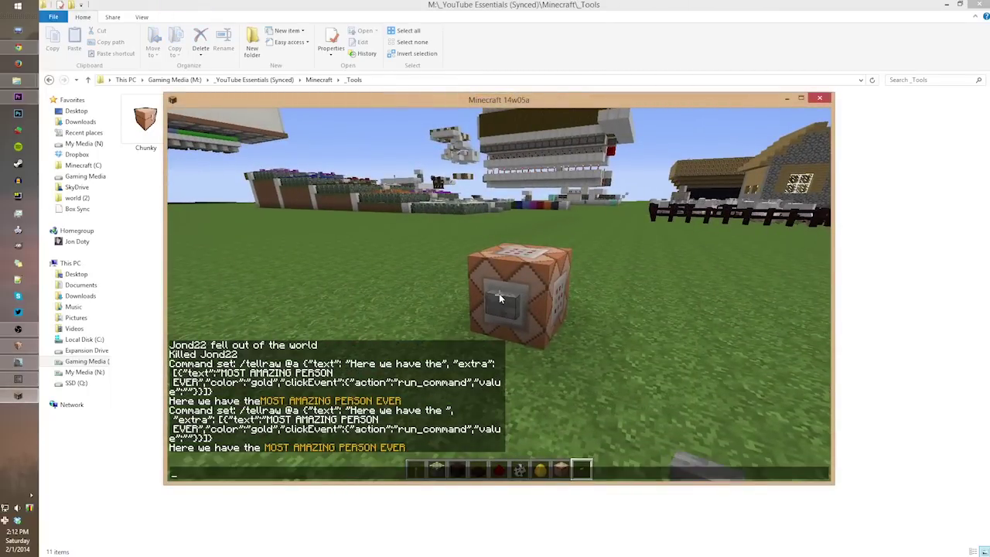
text(:D)
key(Return)
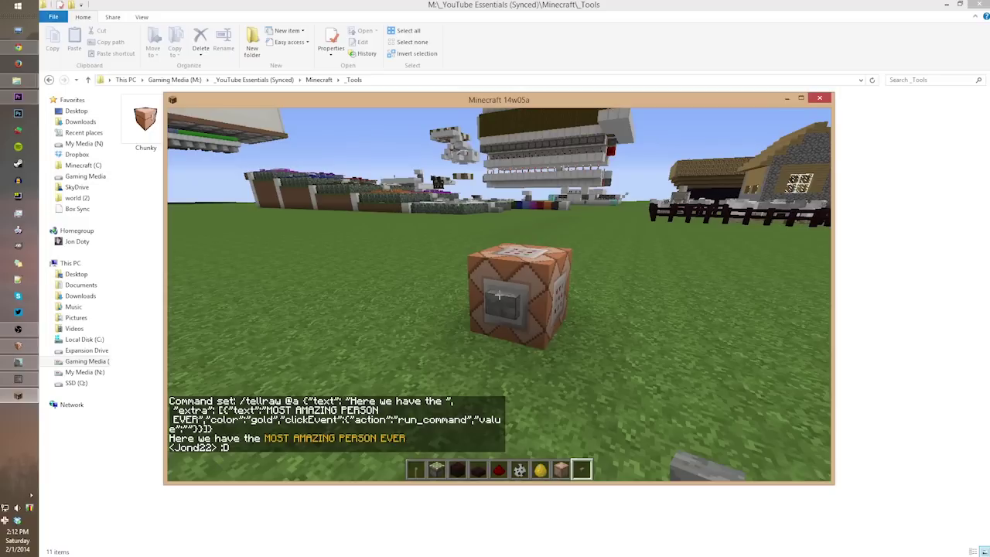
- Close Minecraft and the TellRaw Command Coder to return to the _Tools folder
key(t)
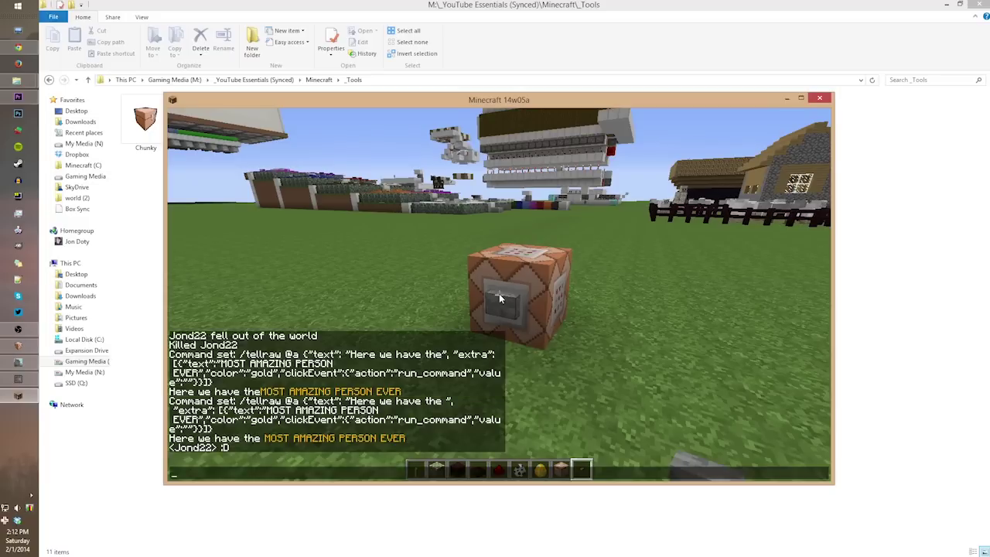
click(821, 98)
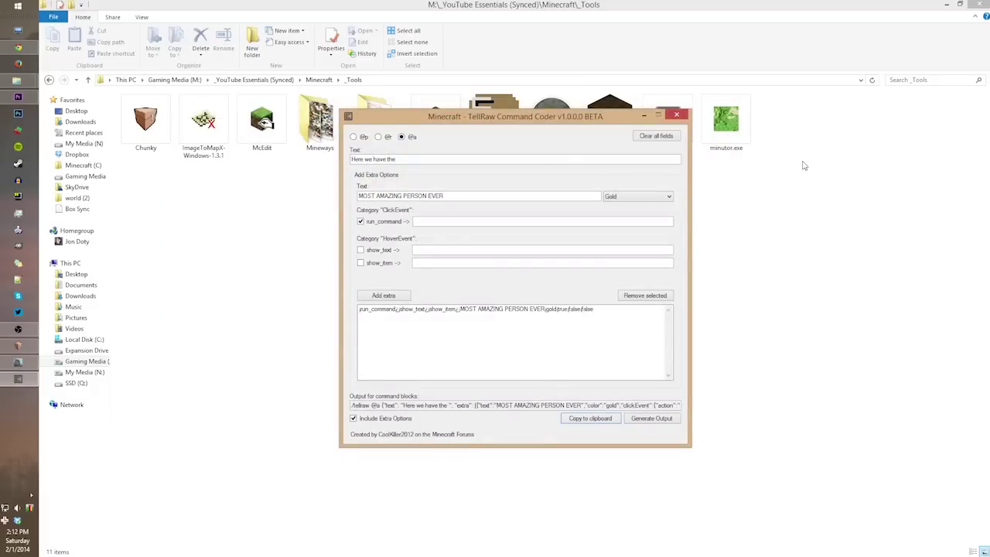
click(676, 114)
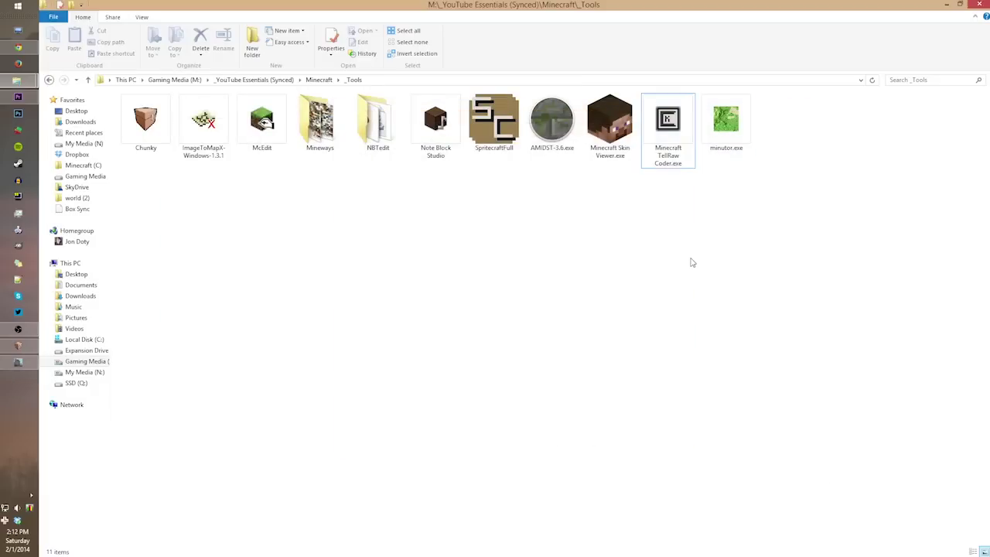
- Open Minutor, load the MONASTERY world and maximize the window to view its map
double_click(725, 120)
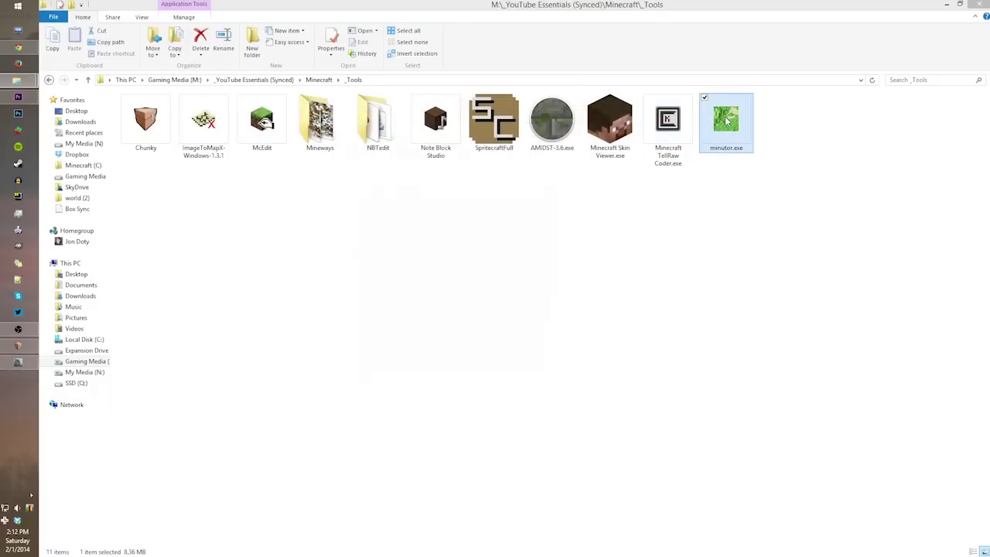
click(358, 159)
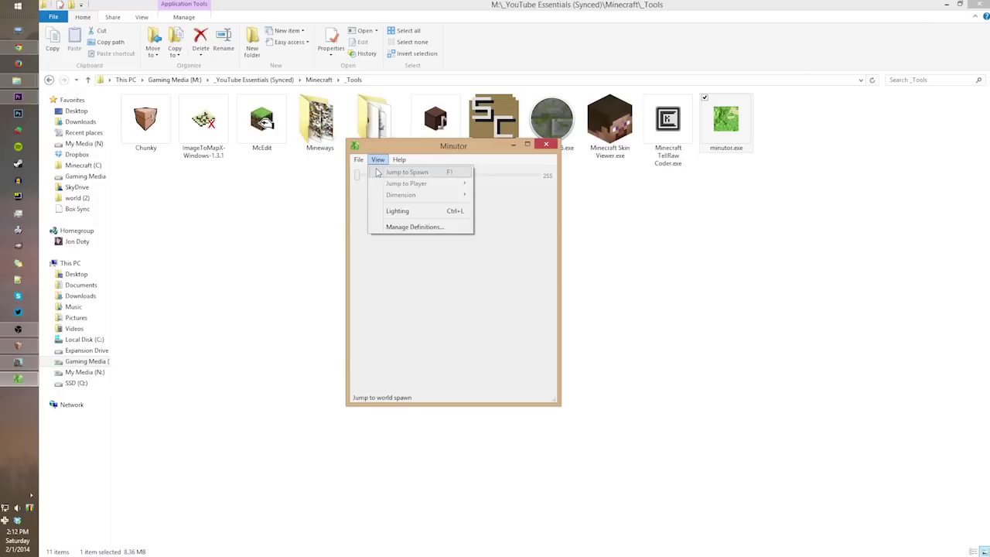
mouse_move(366, 173)
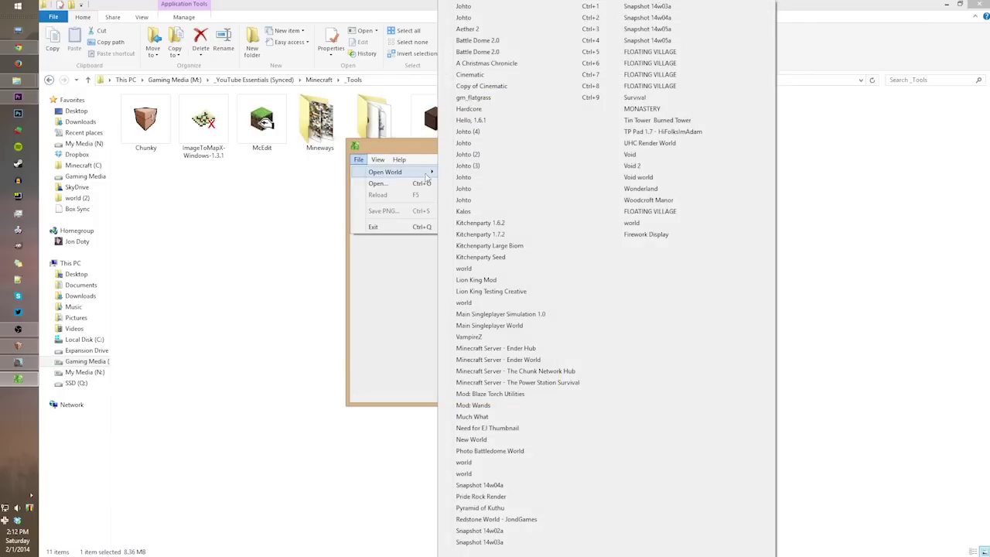
click(662, 114)
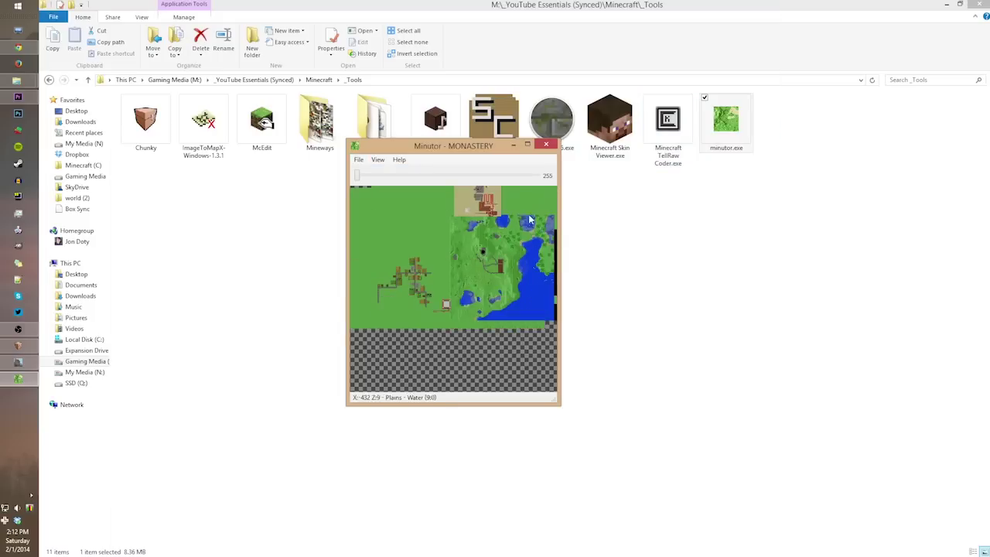
double_click(525, 143)
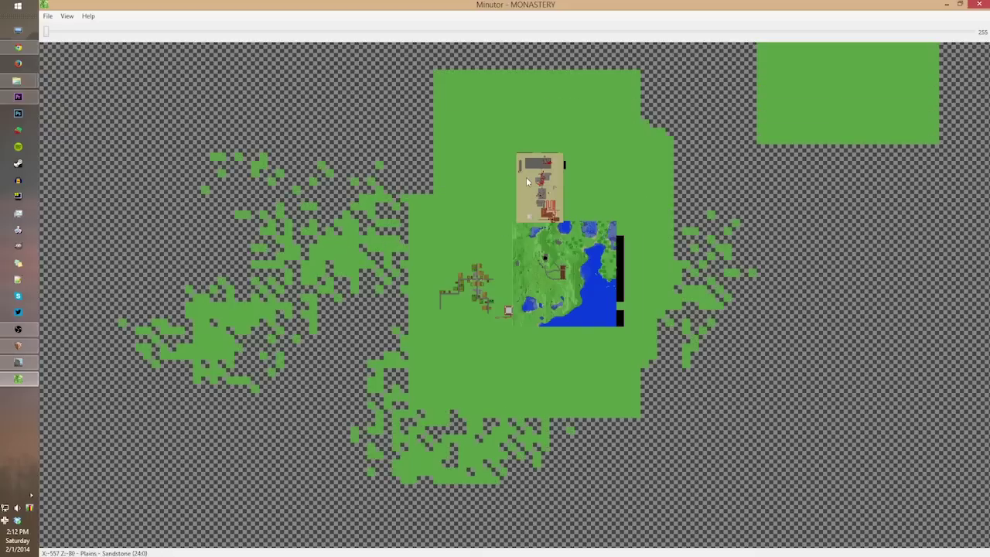
scroll(500, 224, up, 5)
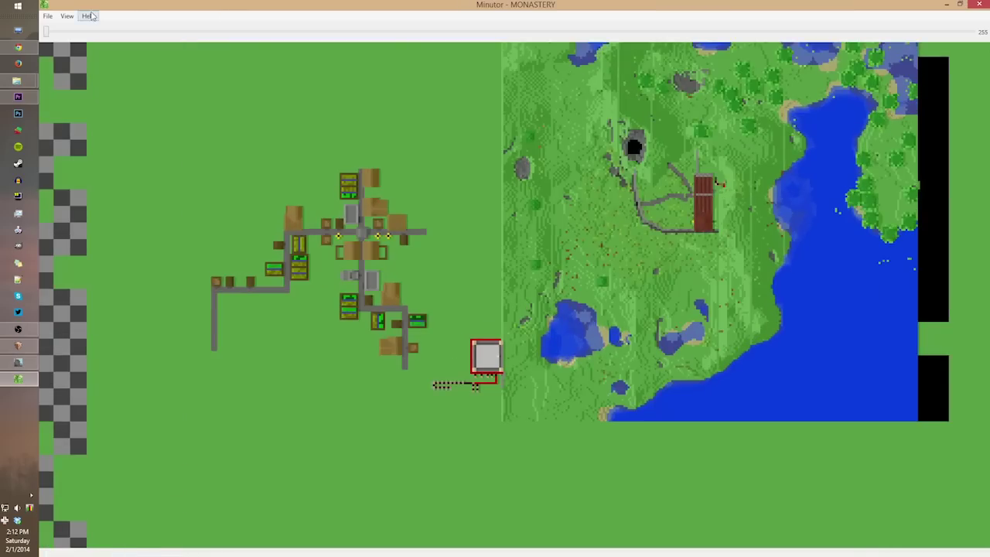
- Open the Battle Dome 2.0 world with the Ctrl+4 entry of the world list in Minutor
click(47, 15)
mouse_move(93, 28)
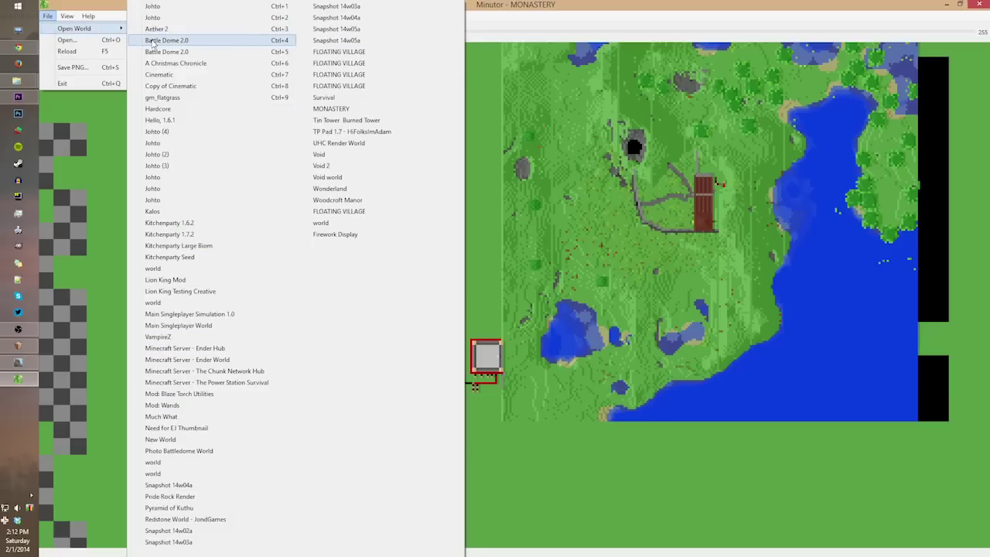
click(153, 41)
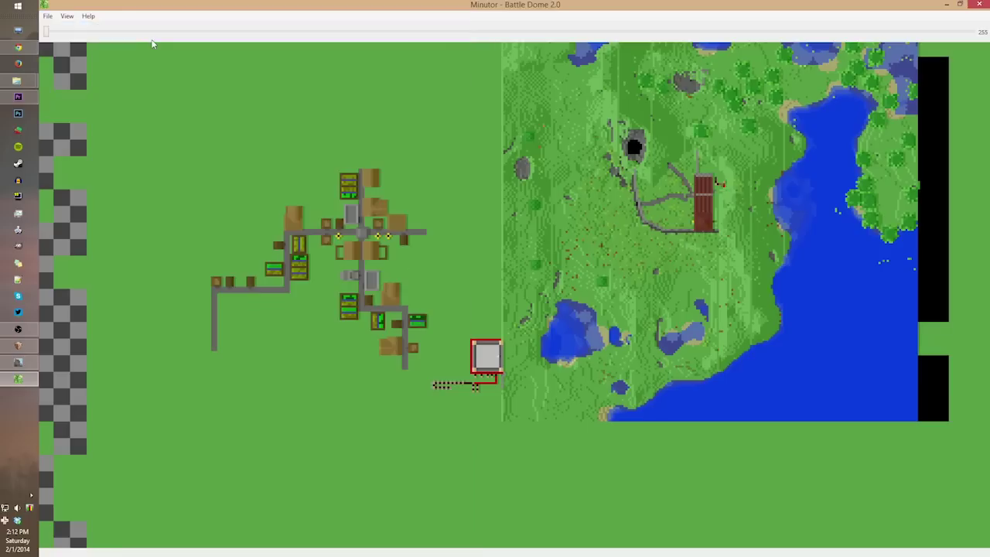
scroll(453, 244, down, 3)
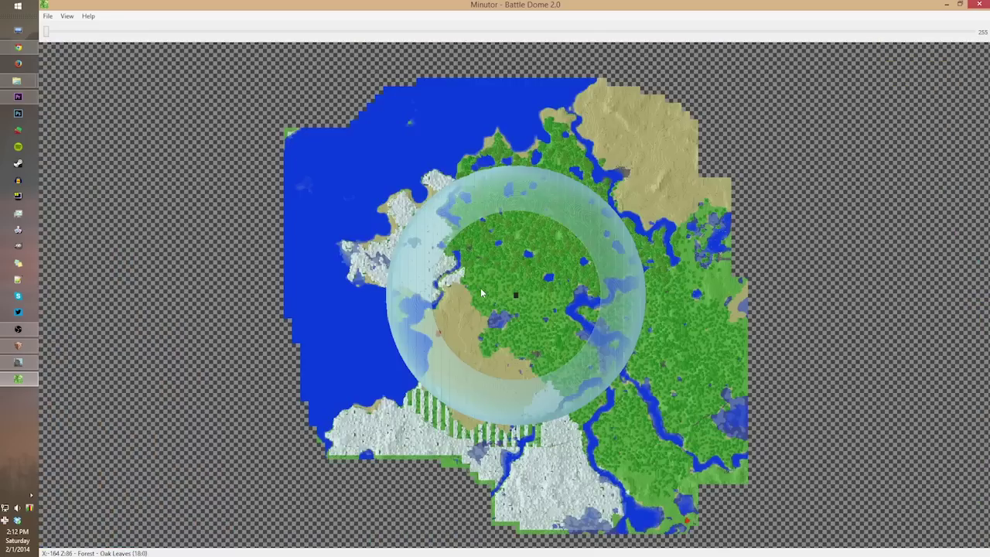
- Examine the Battle Dome 2.0 map, covering the glass dome, the forest and desert inside it, and the surrounding terrain
scroll(464, 255, up, 3)
drag(477, 266, 421, 155)
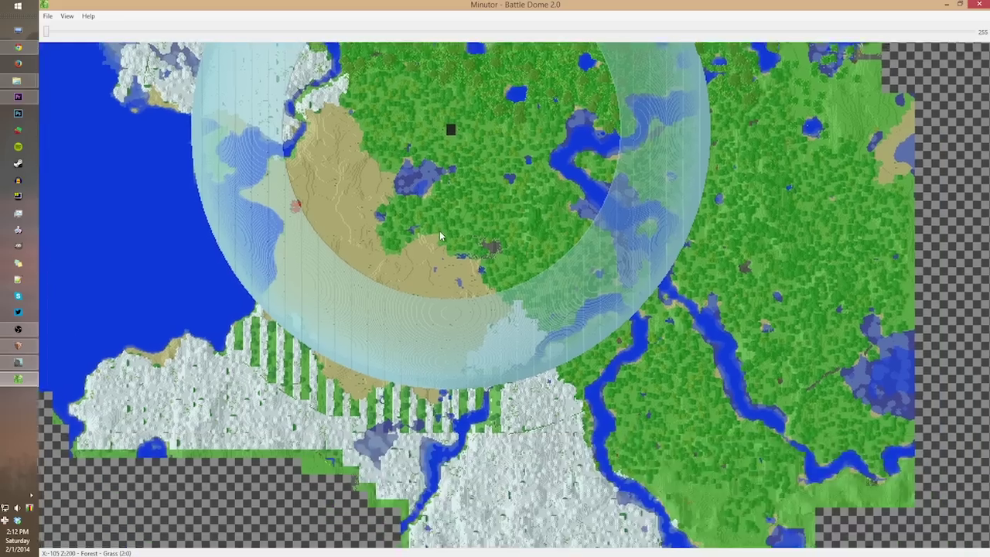
scroll(306, 341, up, 4)
scroll(313, 410, down, 5)
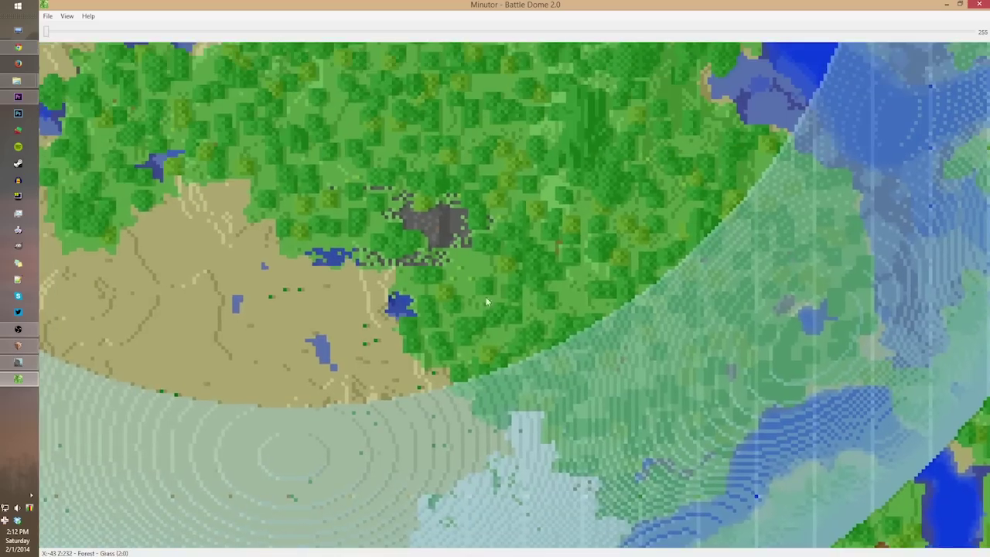
drag(462, 212, 534, 302)
scroll(465, 230, up, 2)
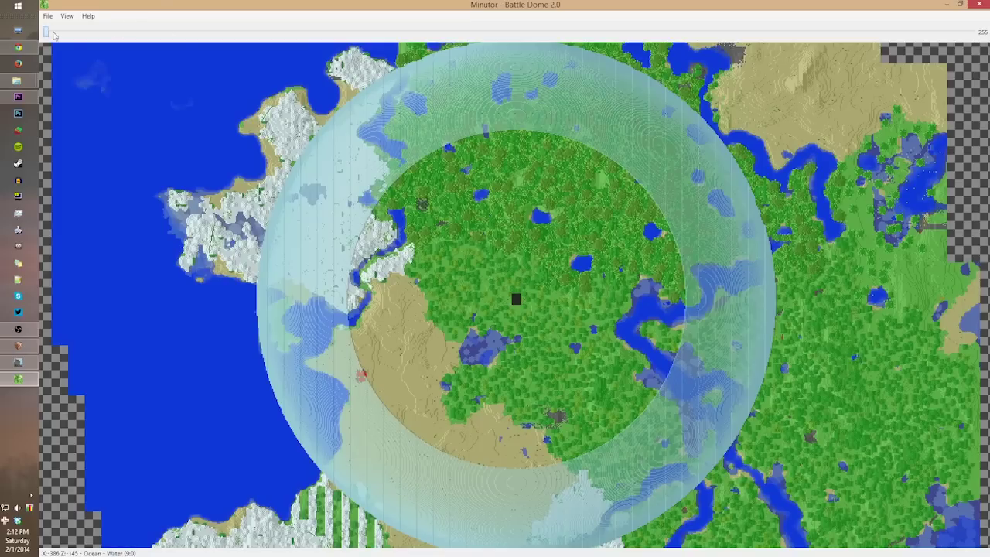
- Sweep the map depth through the Battle Dome 2.0 world's lower layers, then set it to 241
drag(52, 36, 539, 85)
drag(611, 84, 92, 30)
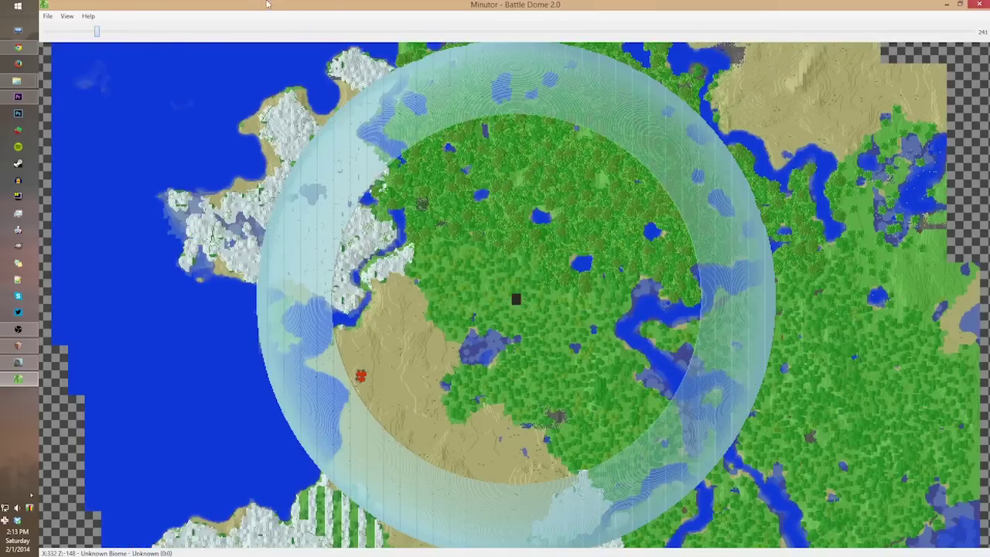
- Try to view the Aether 2 world's map by opening it from the list of saved worlds
click(67, 16)
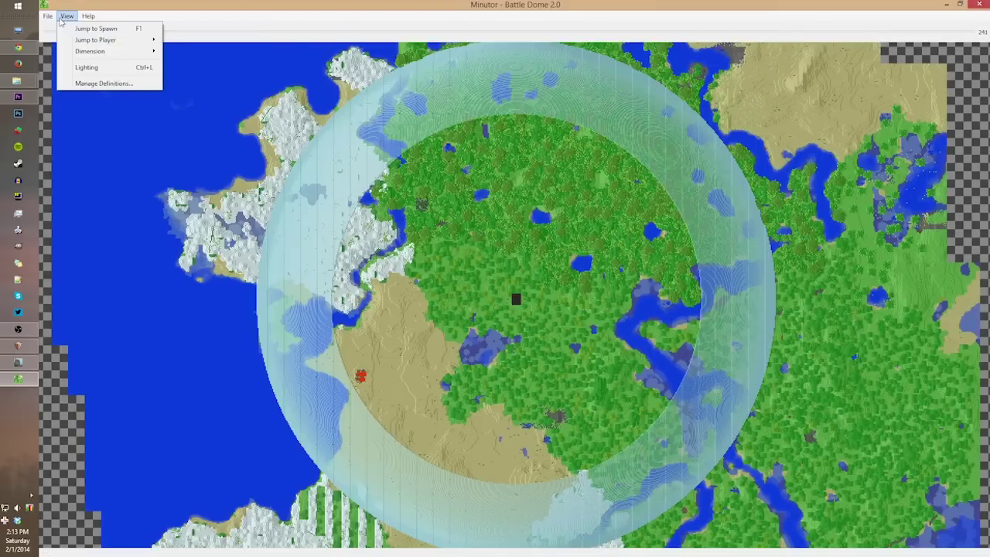
mouse_move(47, 15)
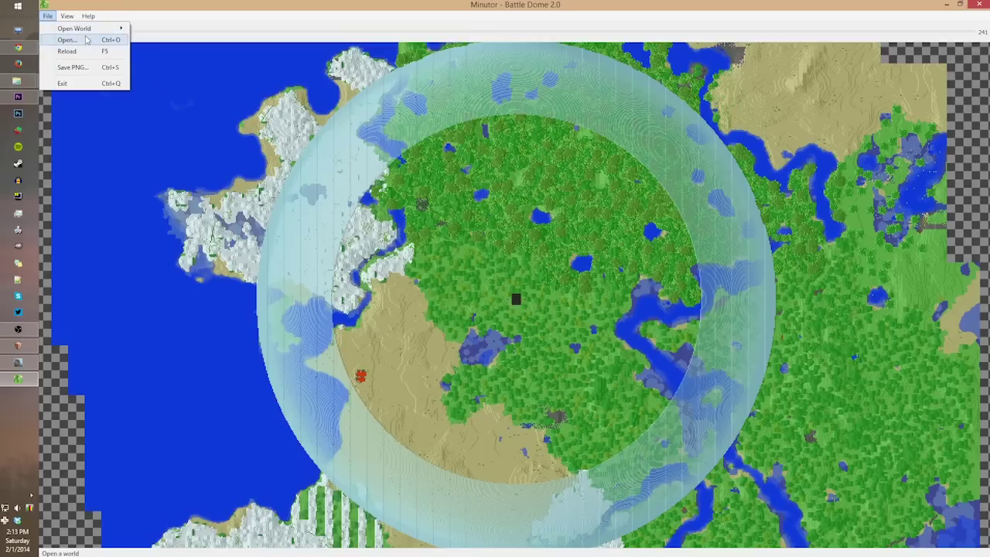
mouse_move(108, 29)
click(184, 32)
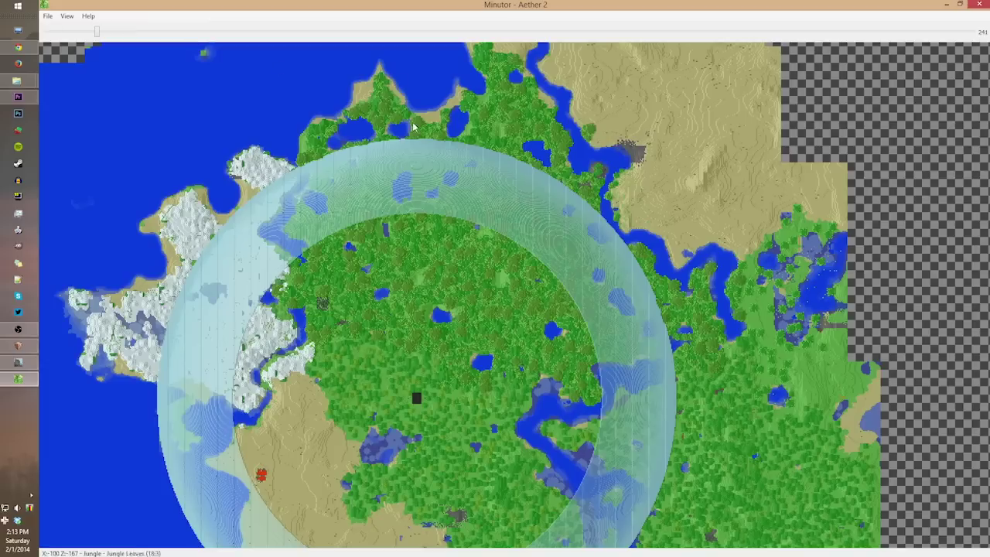
scroll(217, 133, down, 3)
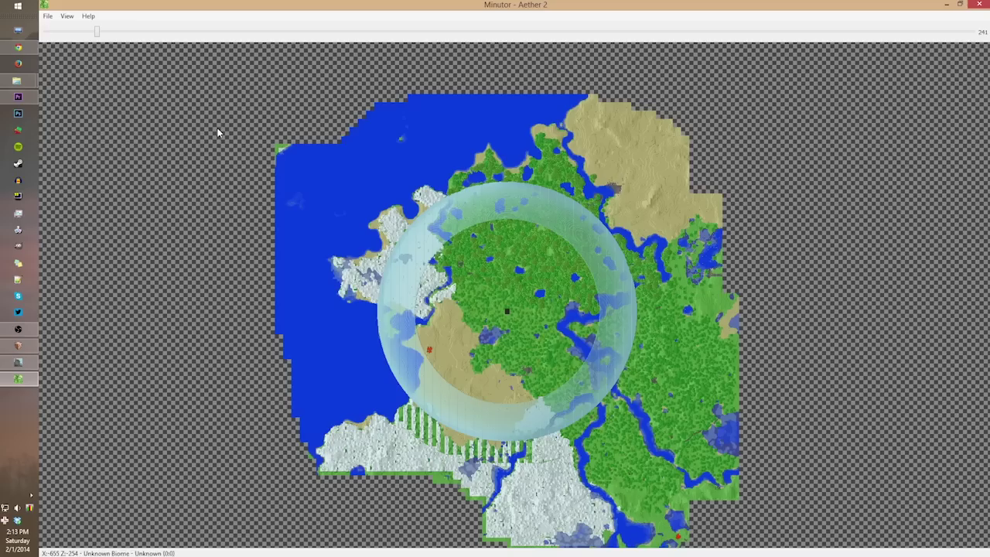
- Open the second Johto world in the world list and examine its map across the towns, routes and islands
click(47, 15)
mouse_move(89, 28)
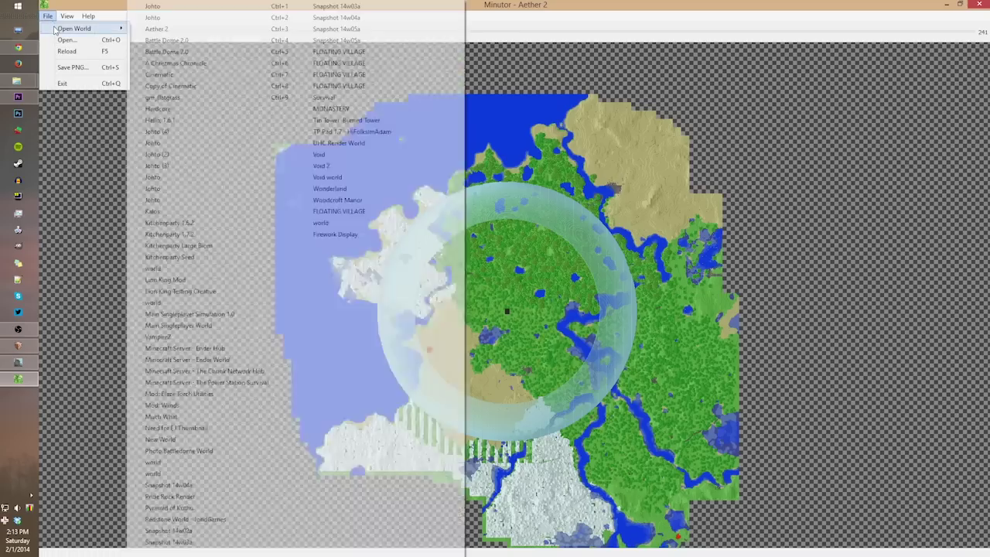
click(200, 18)
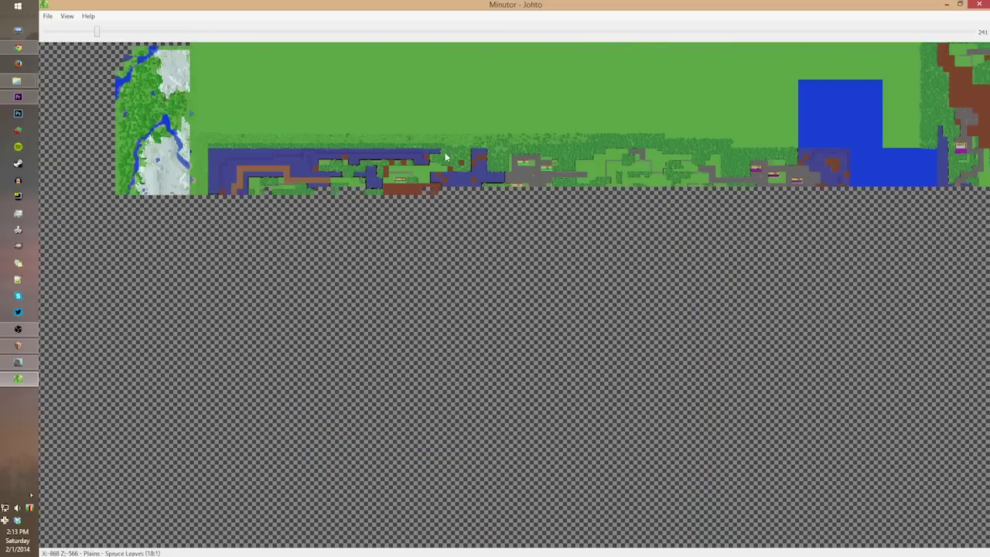
drag(508, 281, 336, 150)
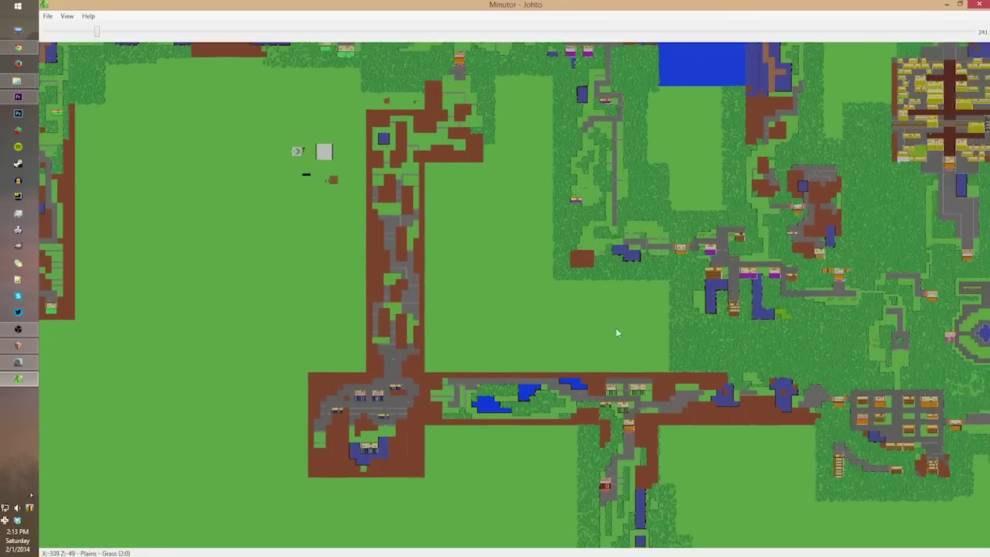
drag(616, 327, 291, 250)
drag(600, 191, 549, 353)
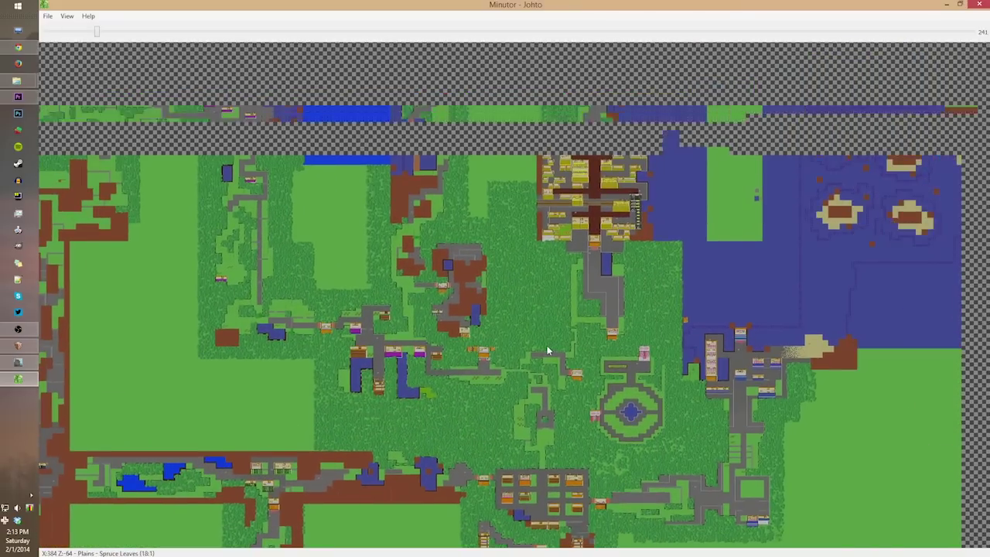
scroll(564, 250, up, 5)
drag(564, 255, 323, 405)
scroll(322, 403, down, 5)
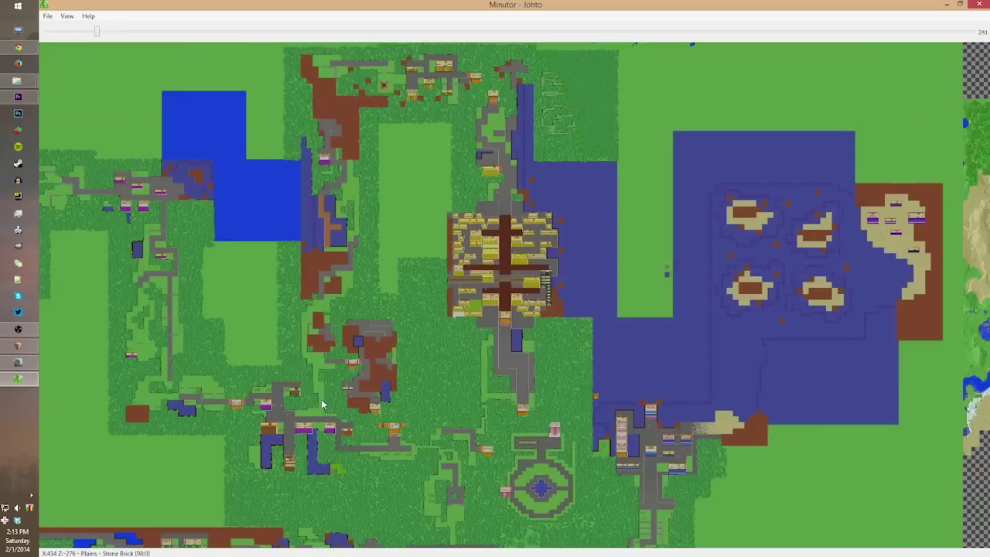
- Close Minutor and switch from the _Tools folder to Chunky's render preview of UHC Render World
click(976, 4)
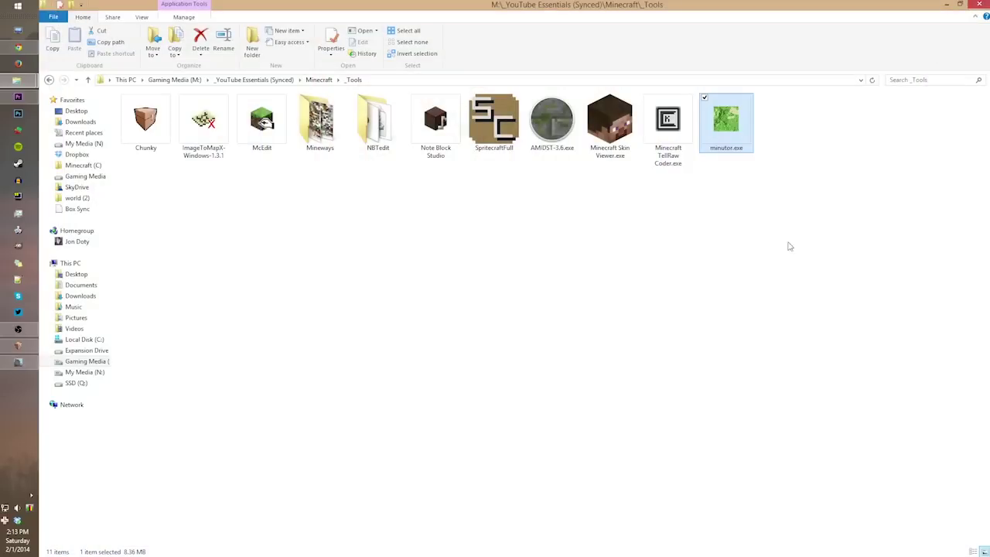
click(663, 449)
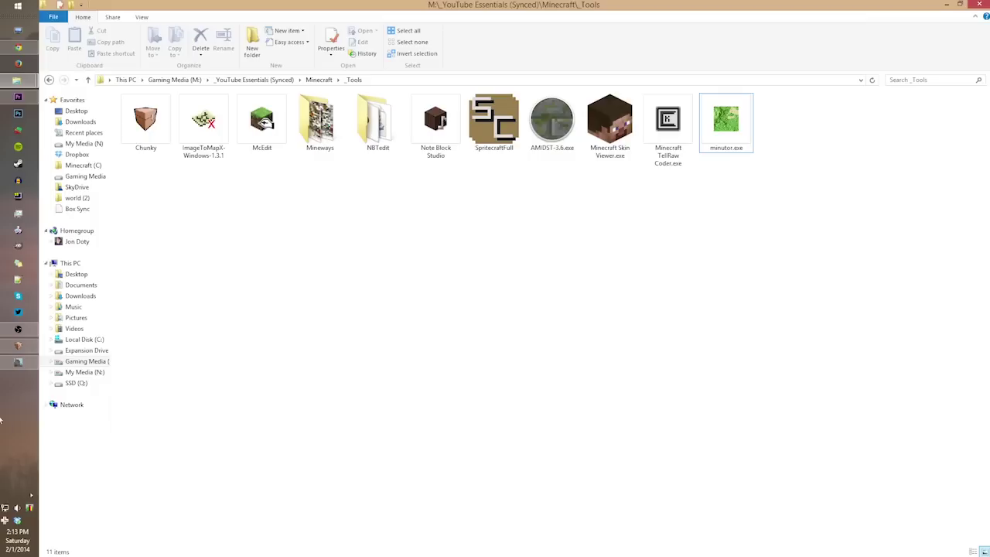
click(8, 349)
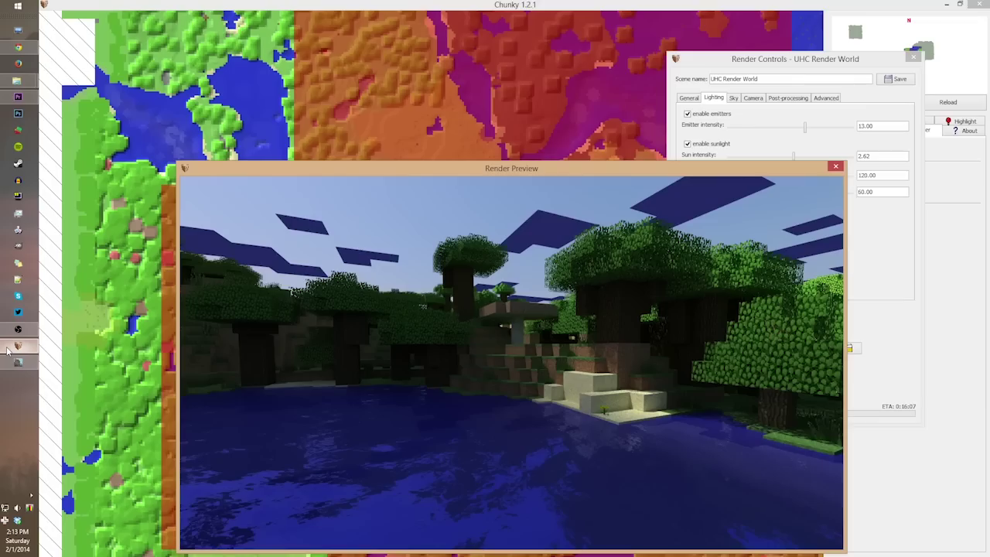